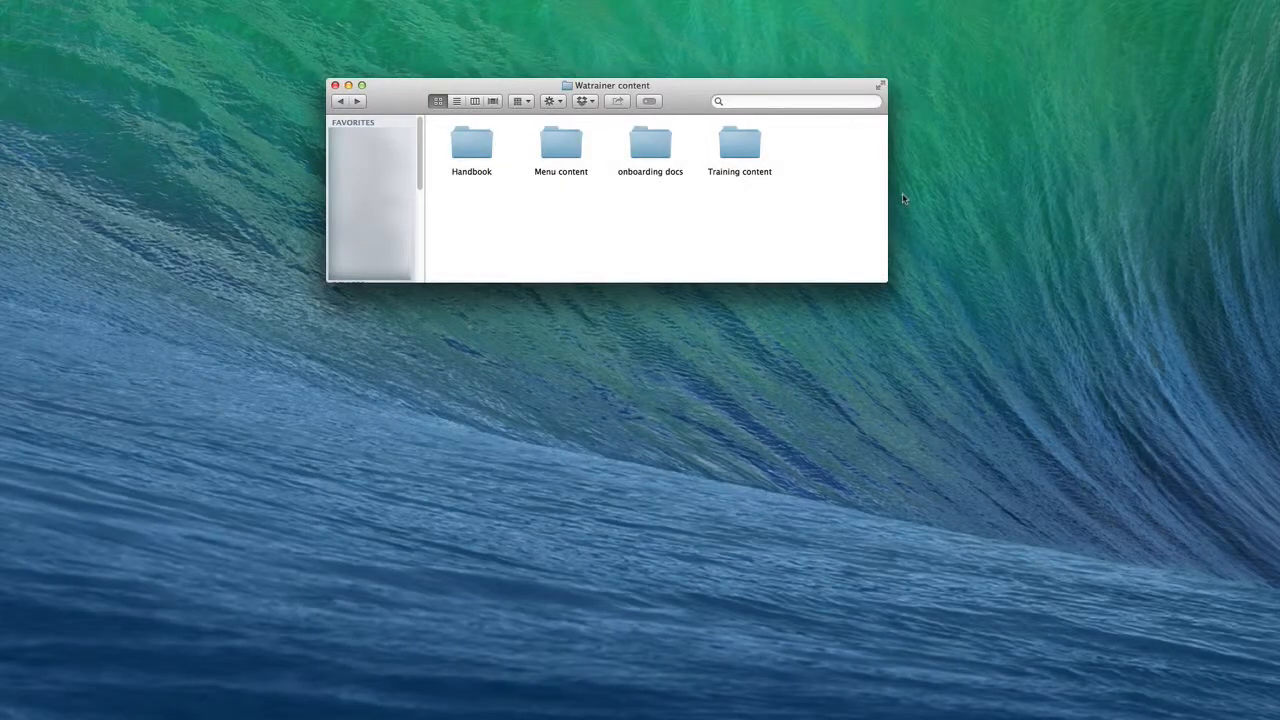
Save the Pesto Cream Cheese sandwich picture from the document as Pesto.png in the Images folder of Watrainer content's Menu content.
double_click(560, 148)
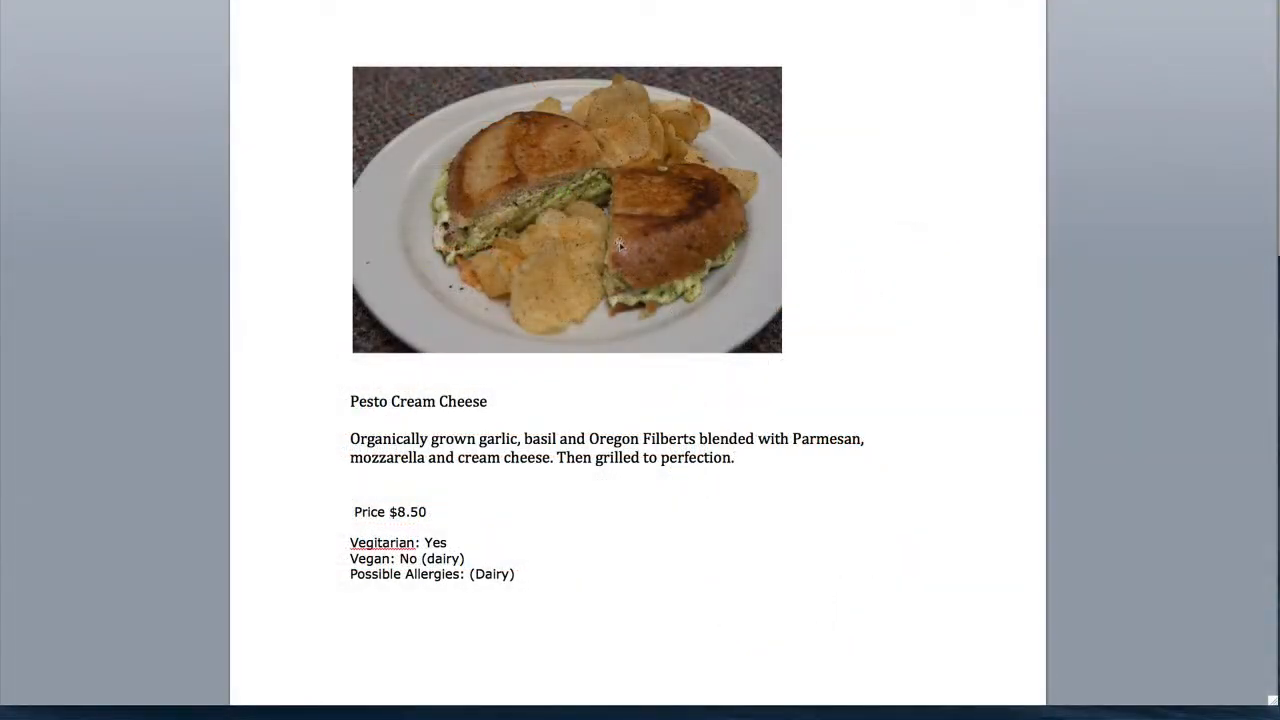
right_click(620, 246)
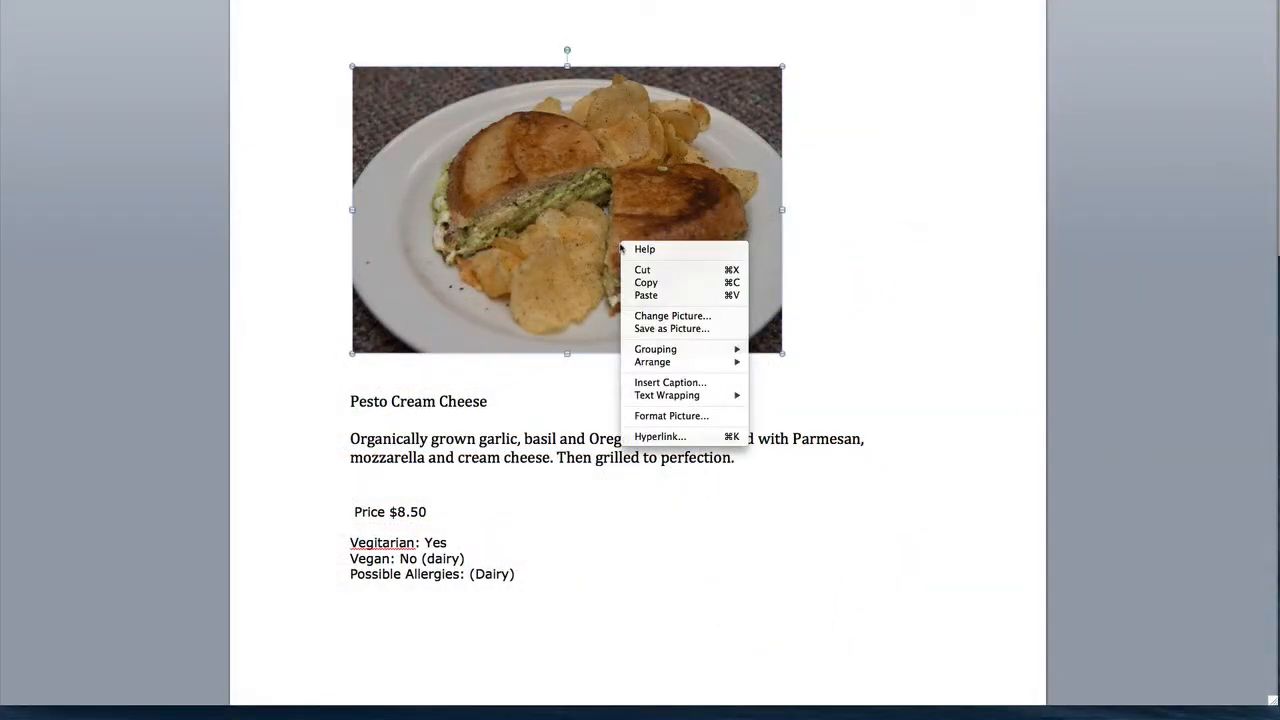
left_click(696, 330)
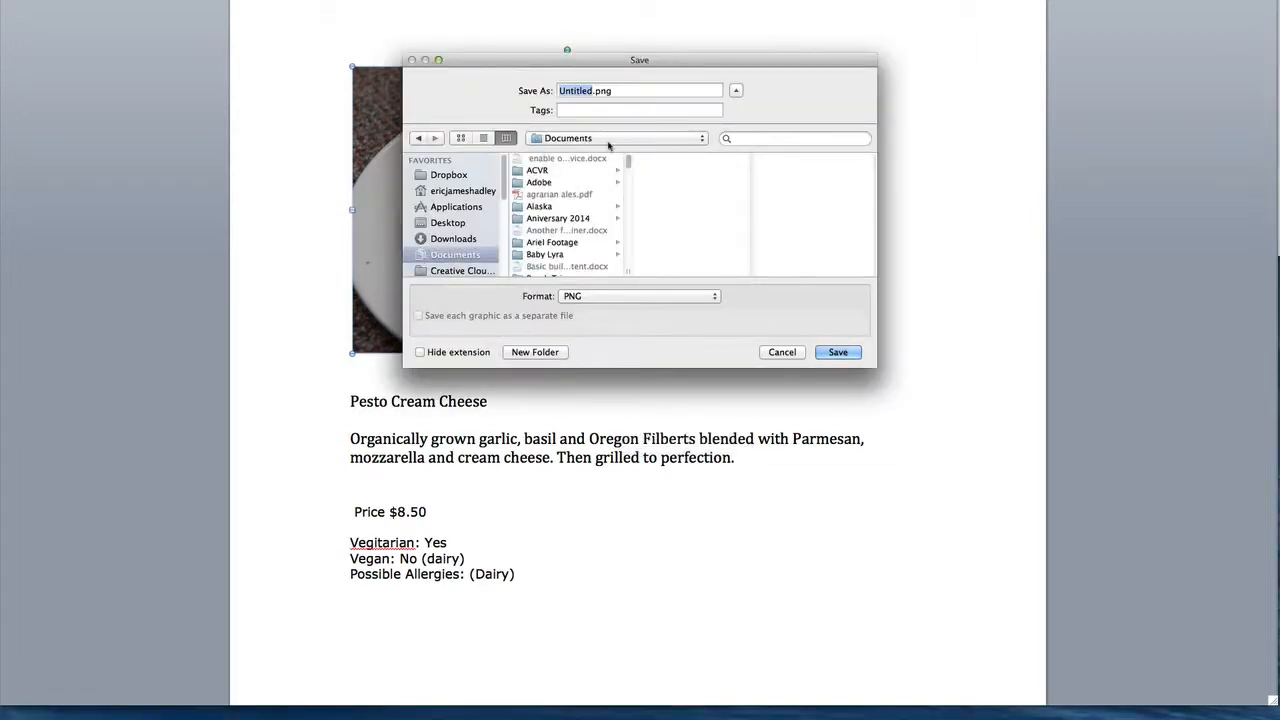
scroll(571, 250, "down", 15)
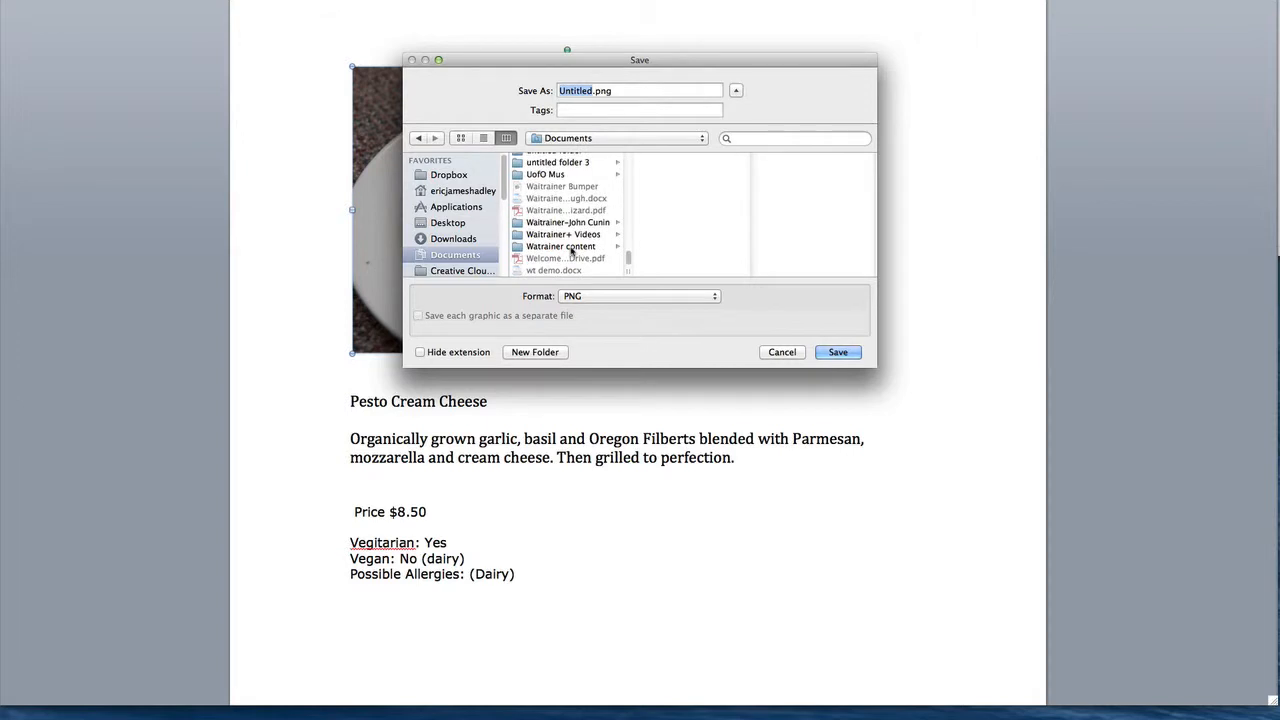
left_click(573, 247)
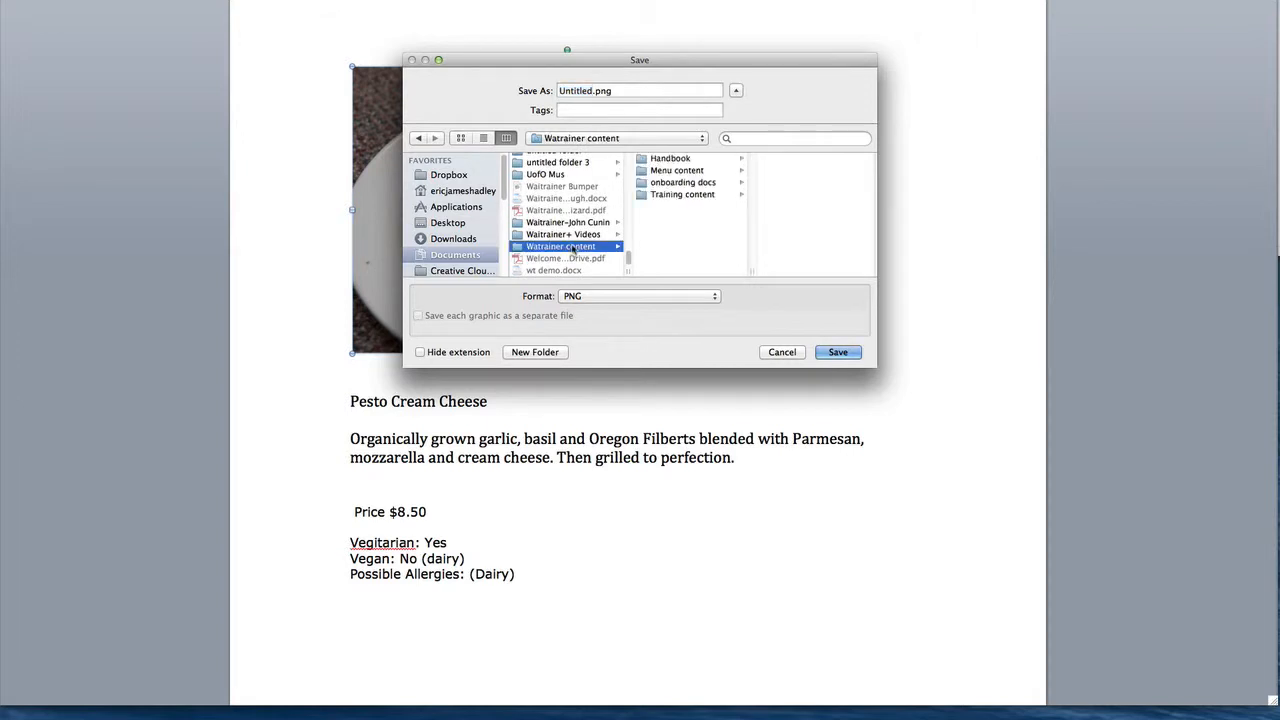
left_click(683, 171)
left_click(778, 171)
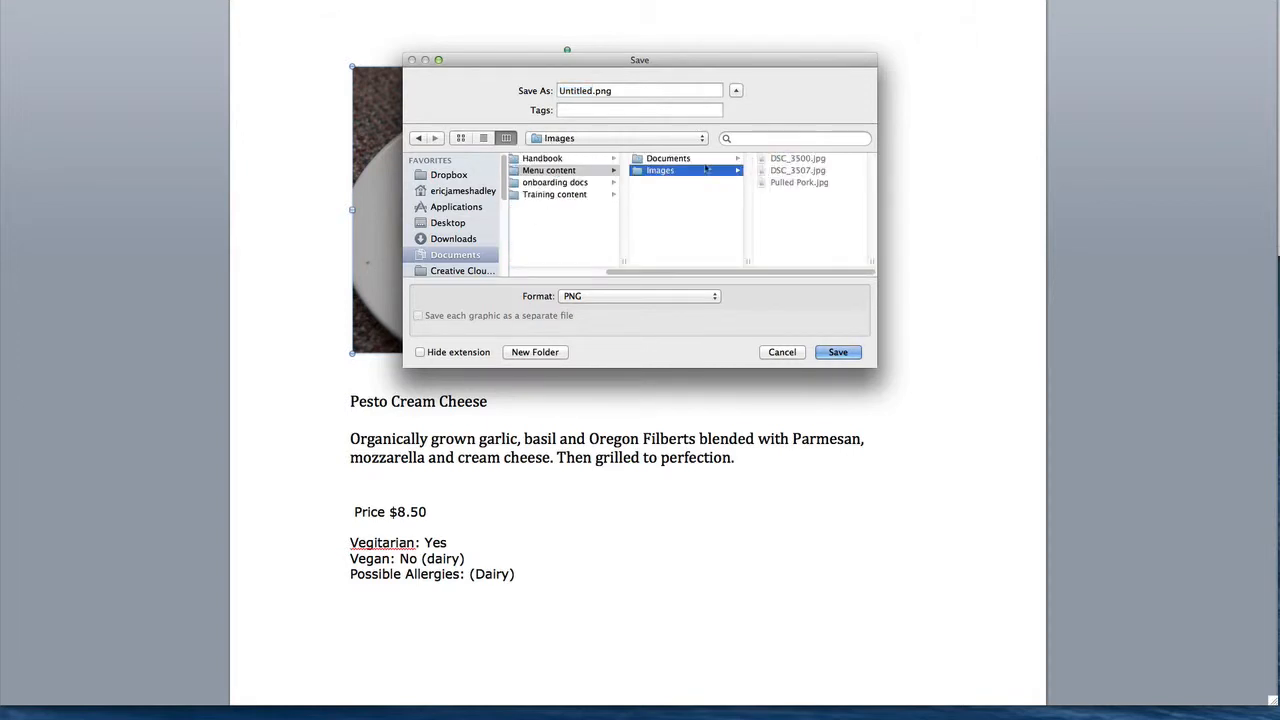
double_click(583, 90)
type("Pest")
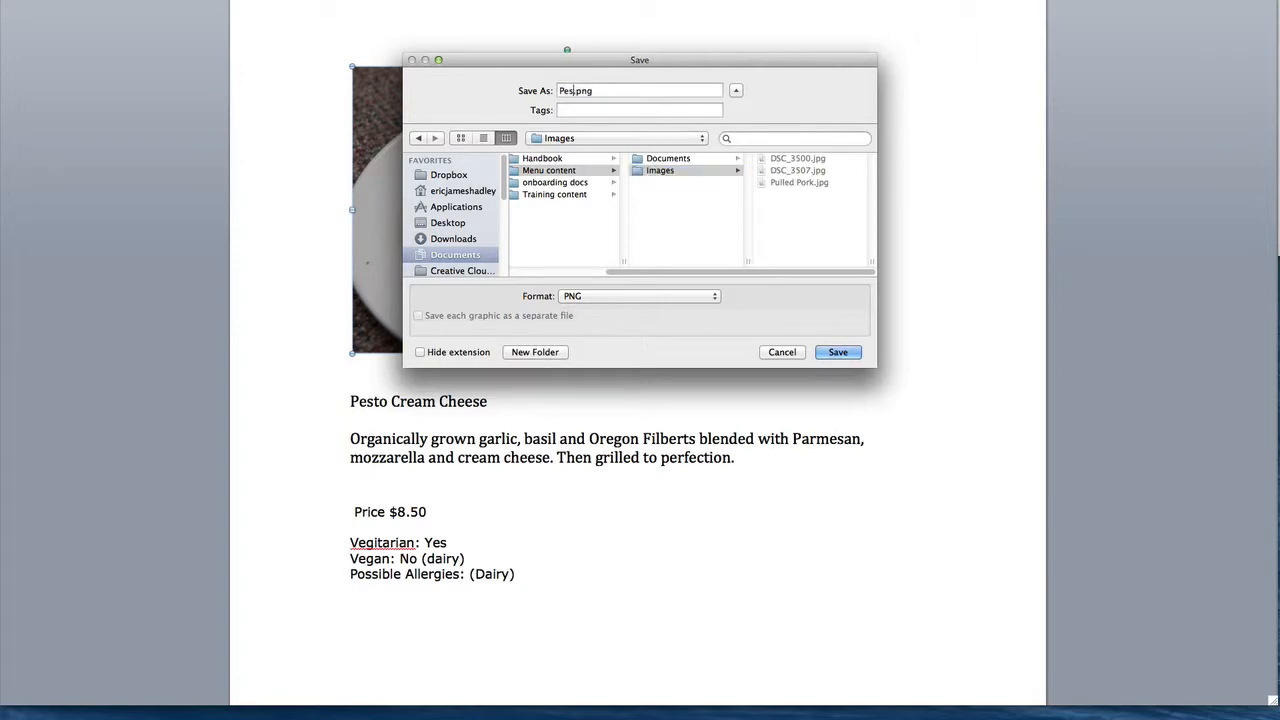
type("o")
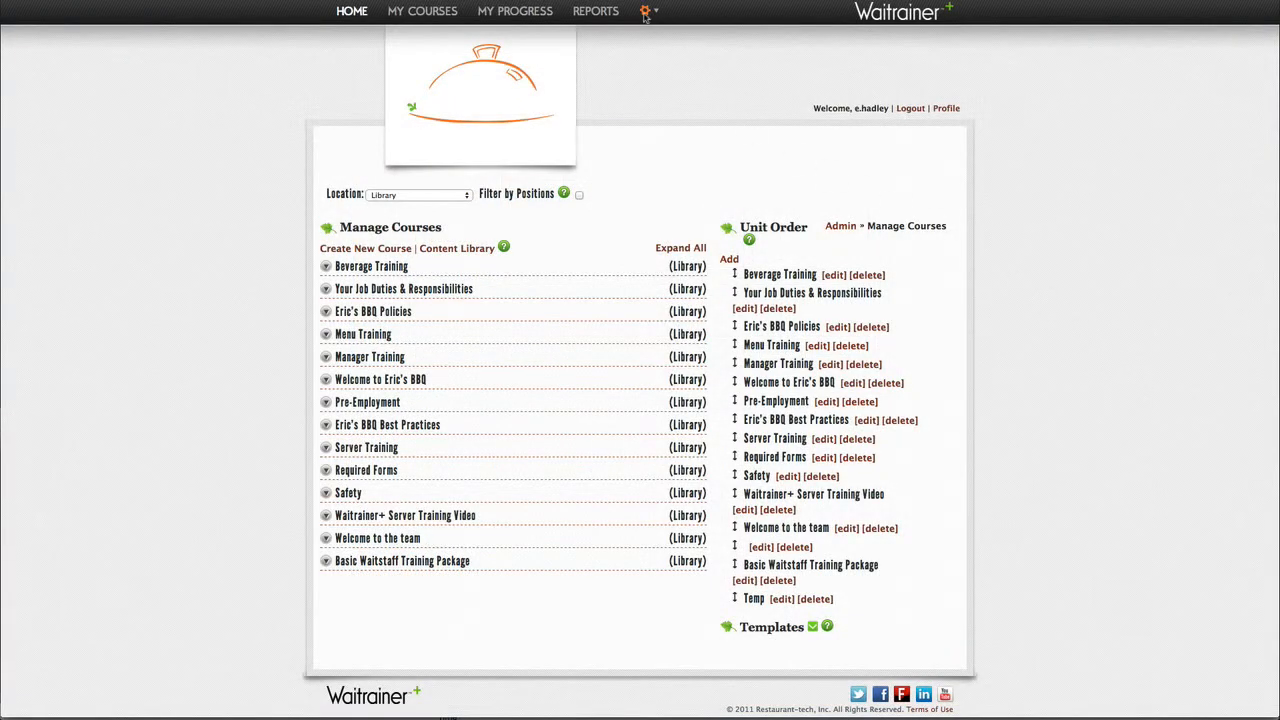
Switch to Waitrainer's course management and start a new course named Sandwiches Menu in the Menu Training unit.
left_click(645, 12)
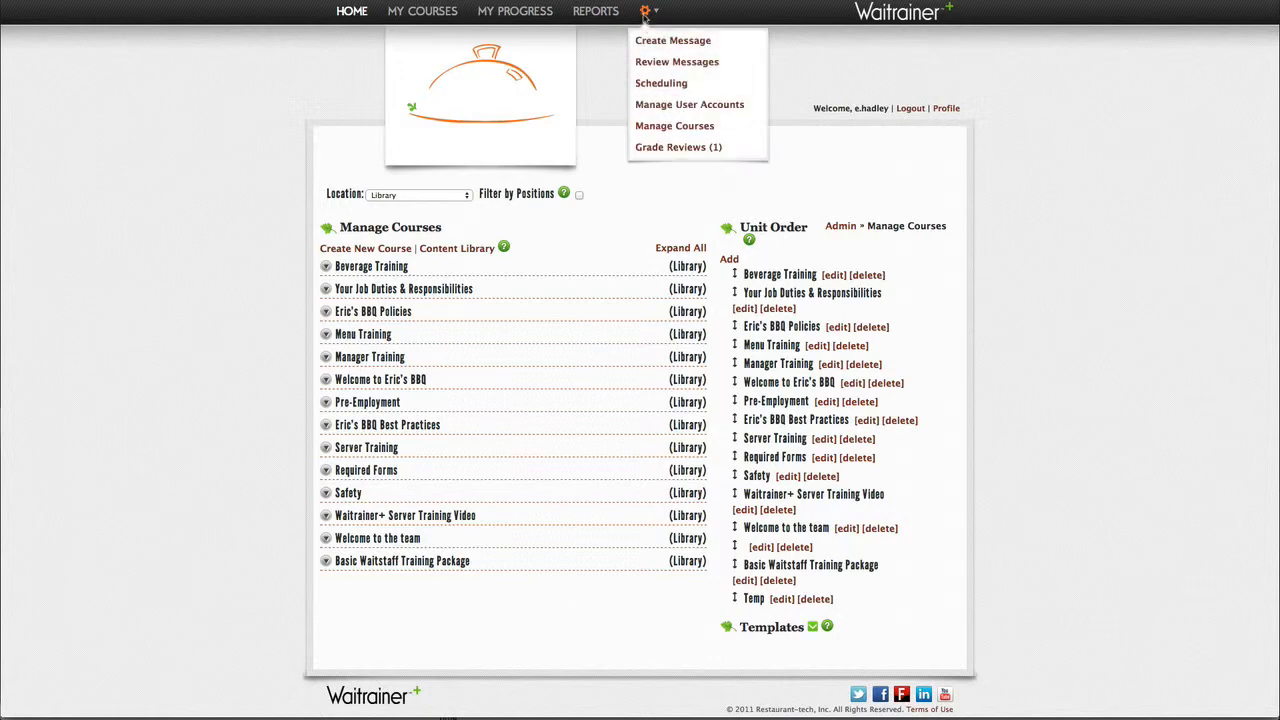
left_click(648, 128)
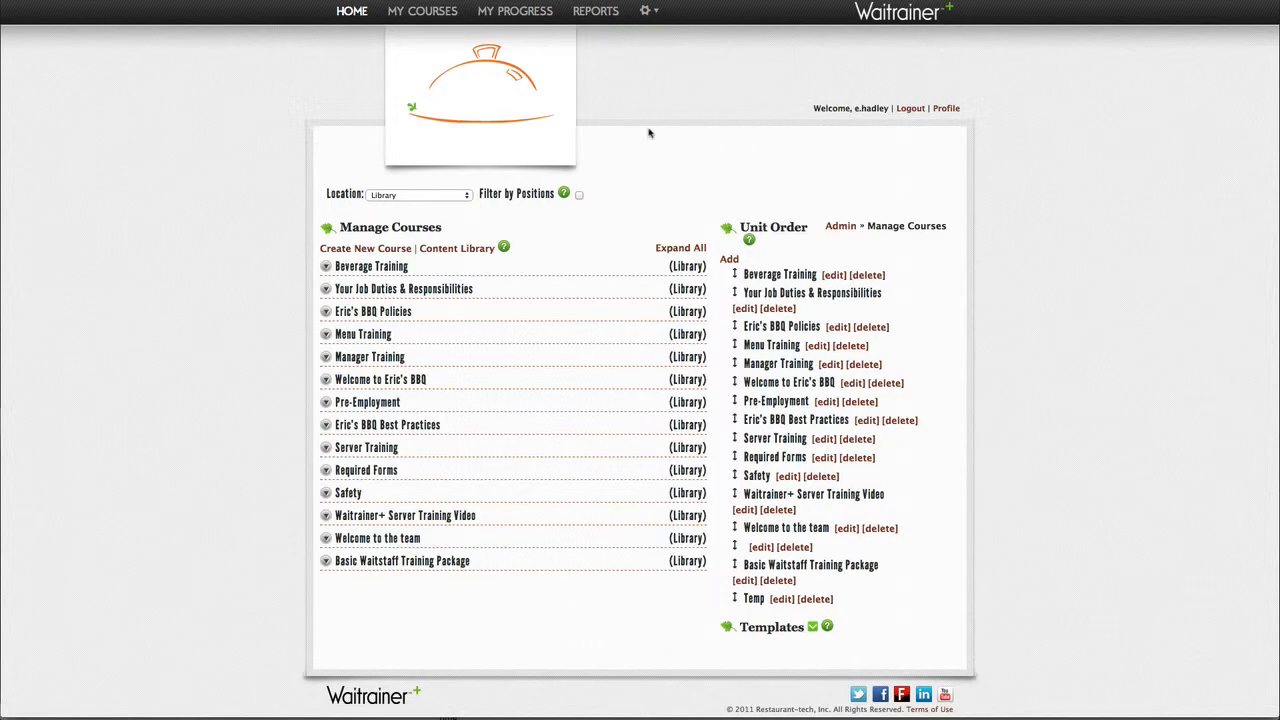
left_click(362, 254)
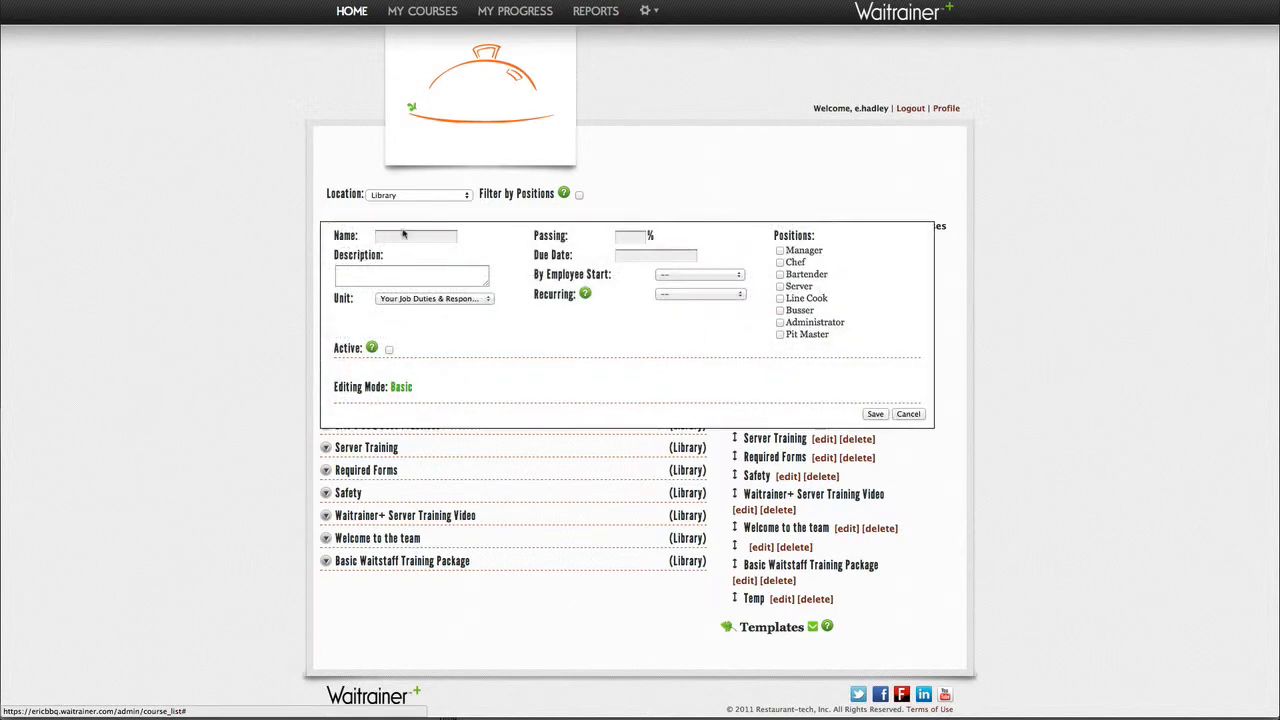
type("Sandwiches Men")
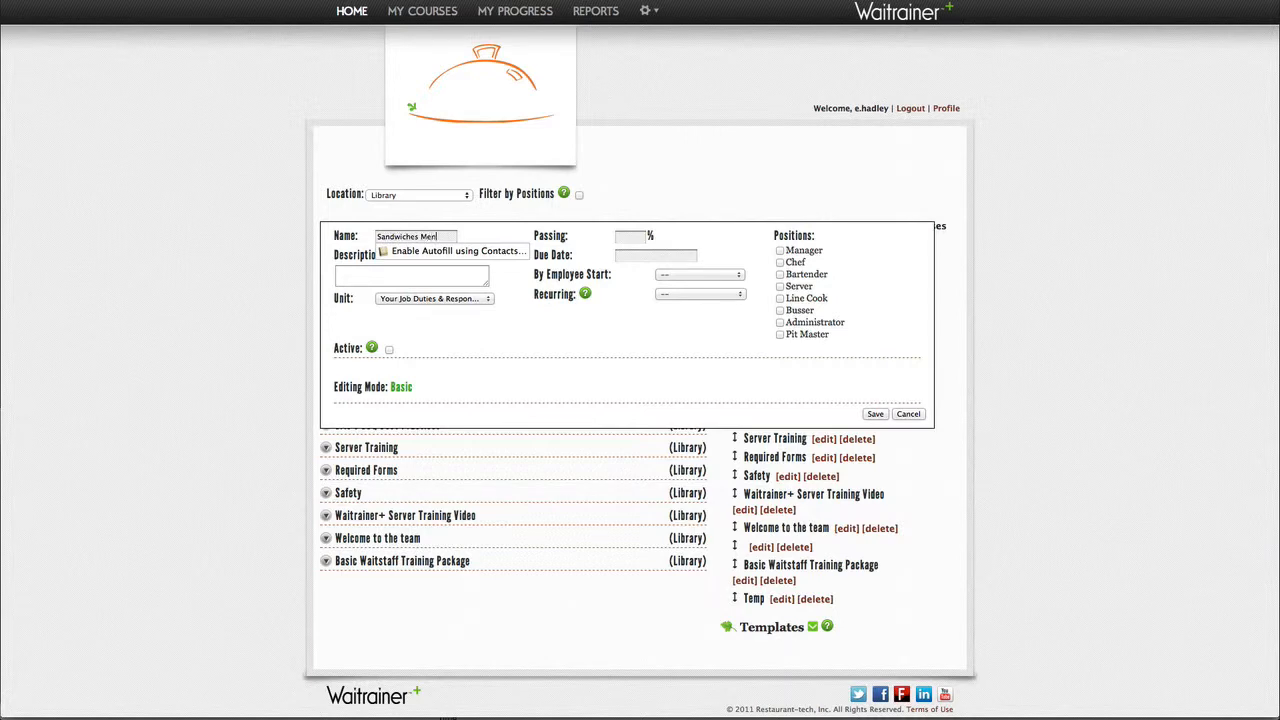
type("u")
left_click(502, 318)
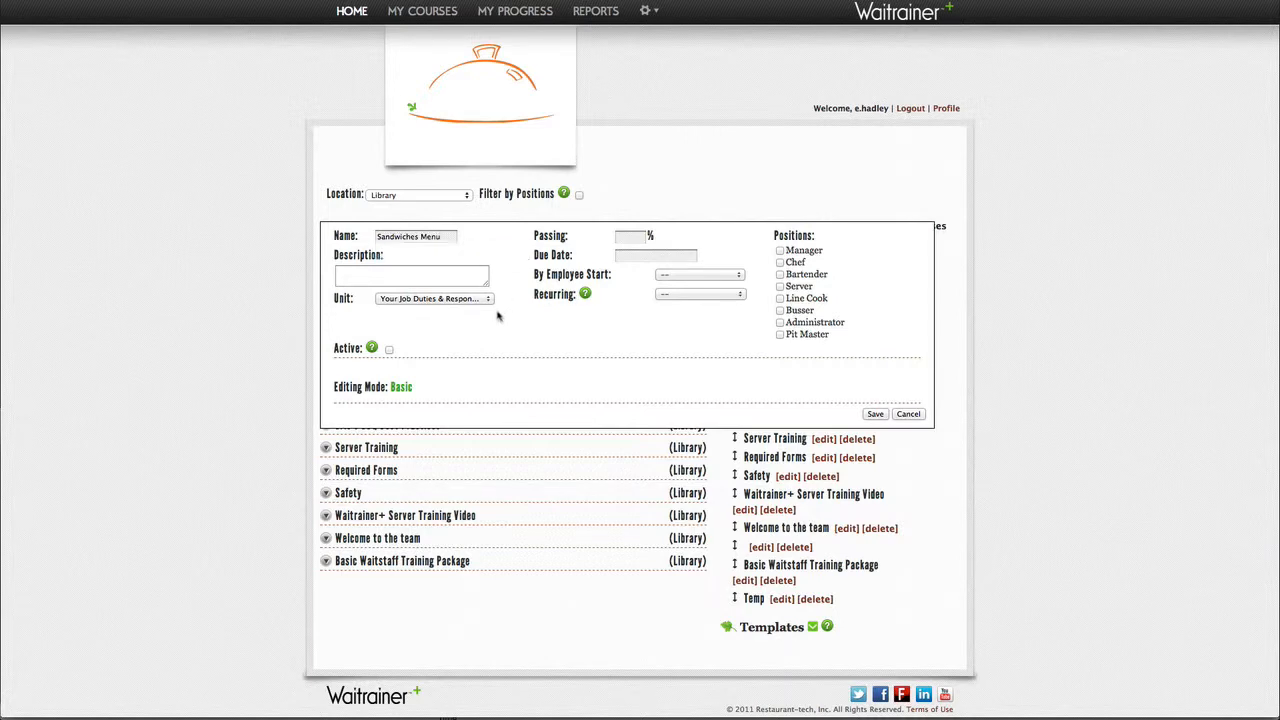
left_click(488, 302)
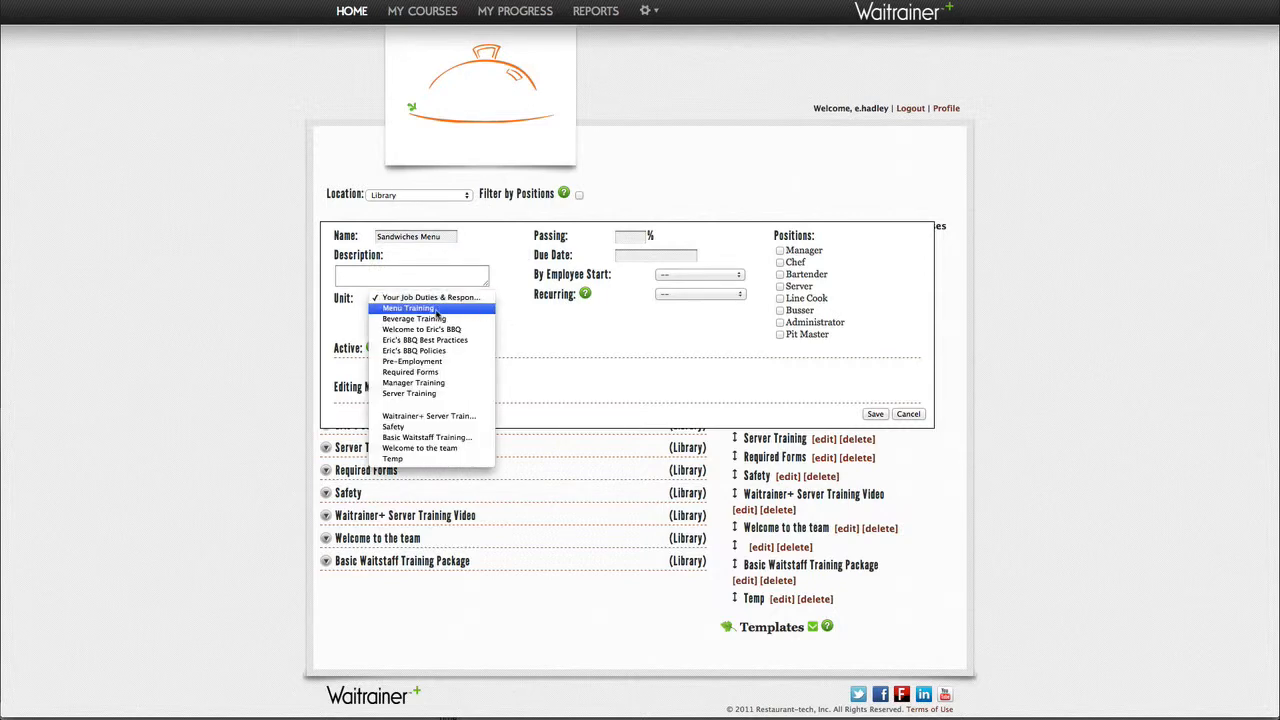
left_click(436, 309)
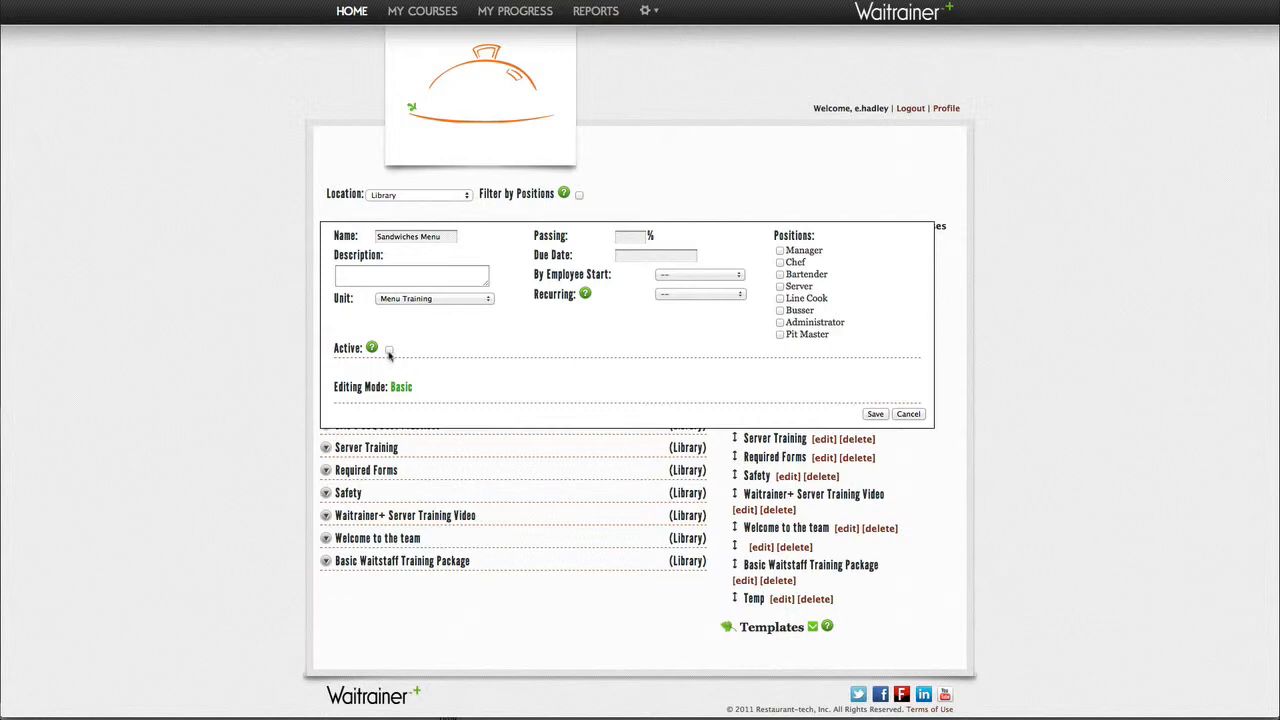
Make the new course active, with a passing score of 100% and the Bartender and Server positions assigned.
left_click(389, 349)
left_click(638, 236)
type("100")
left_click(780, 274)
Set the course due date to 08/31/2014 and the employee-start deadline to Week After, and save the course.
left_click(639, 256)
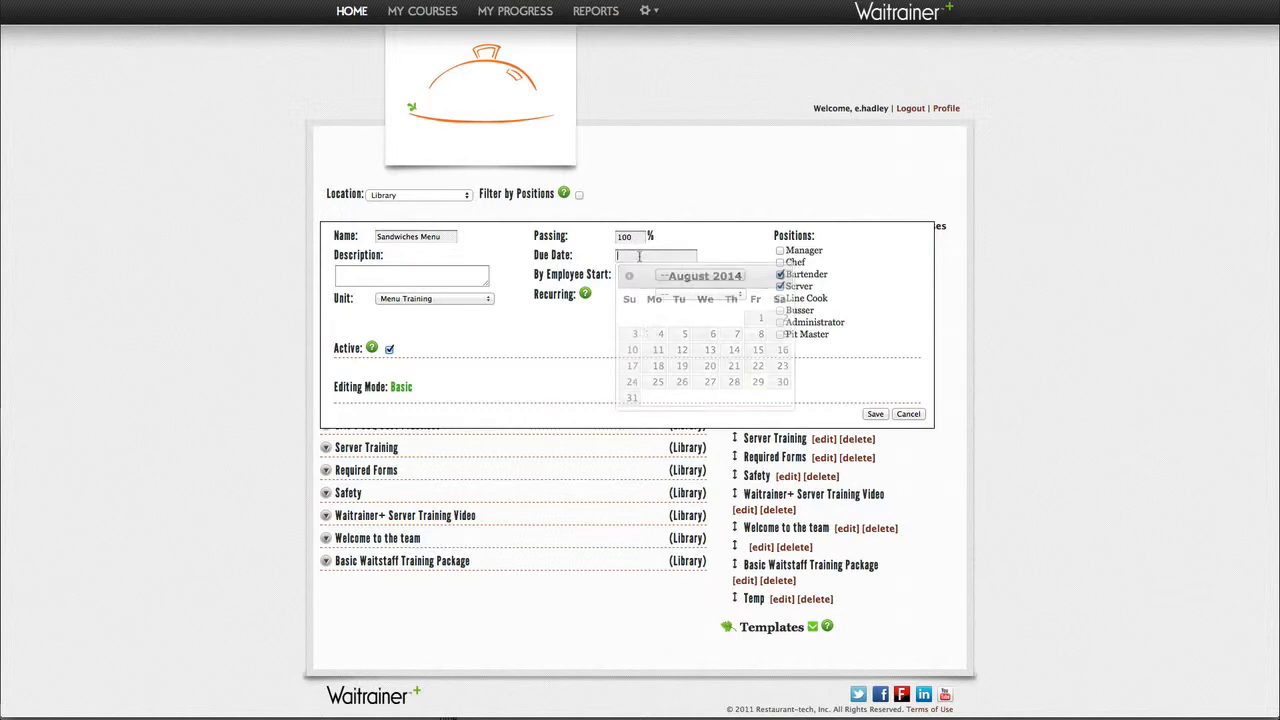
left_click(632, 399)
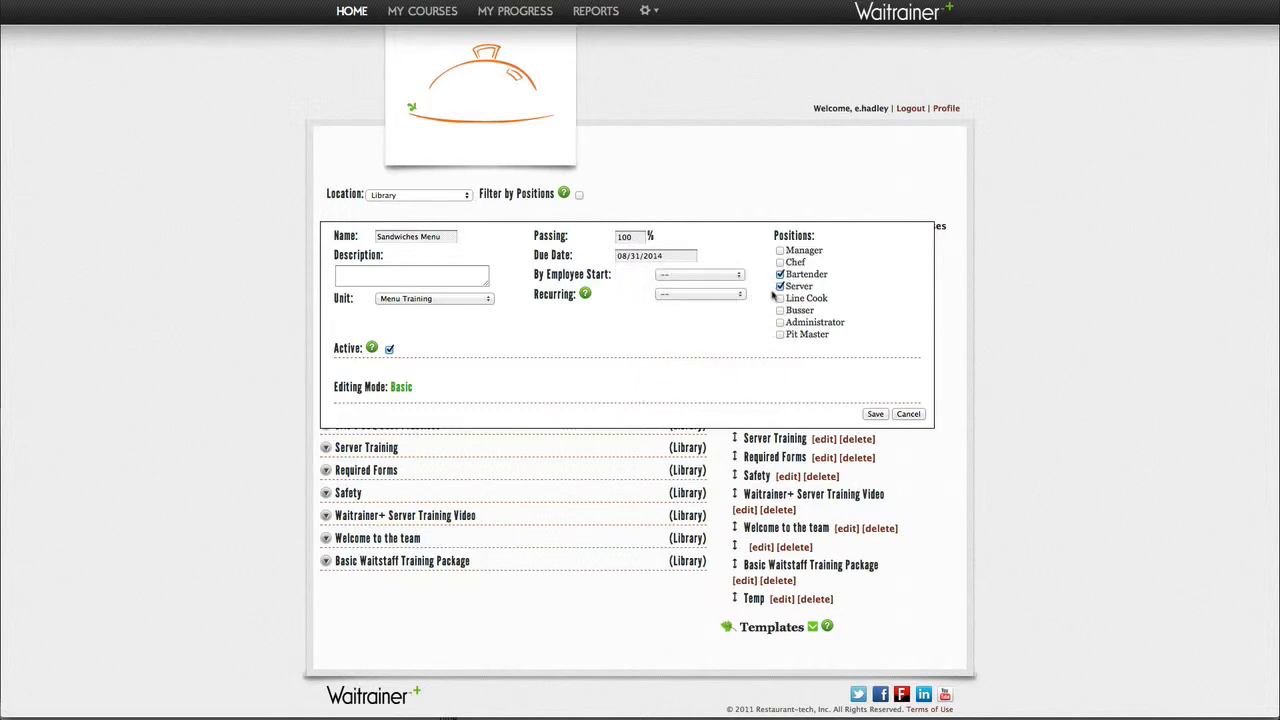
left_click(740, 279)
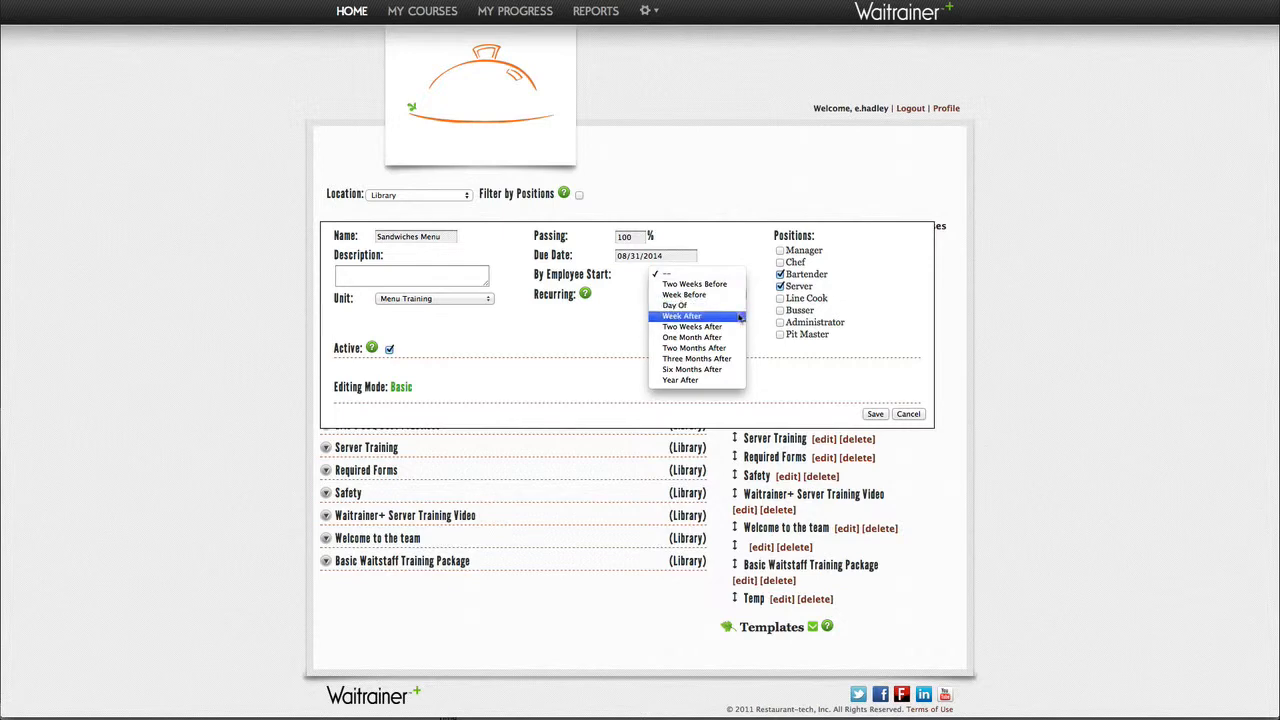
left_click(729, 318)
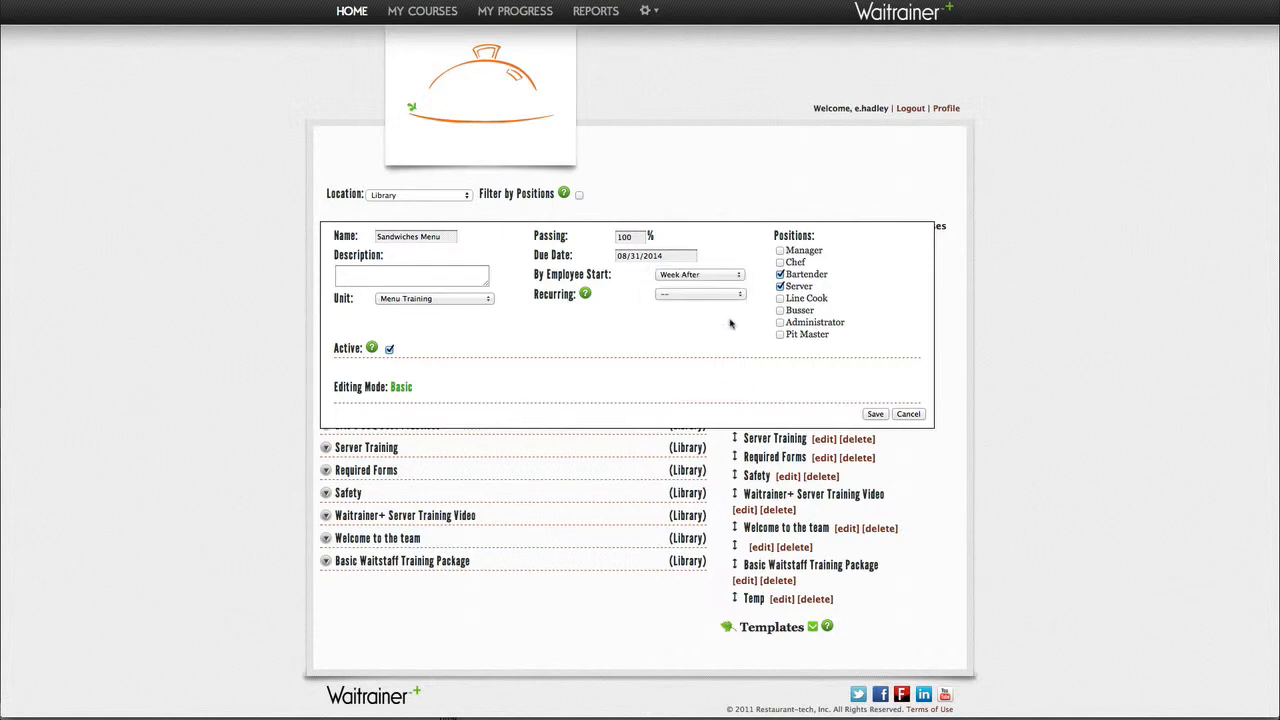
left_click(876, 414)
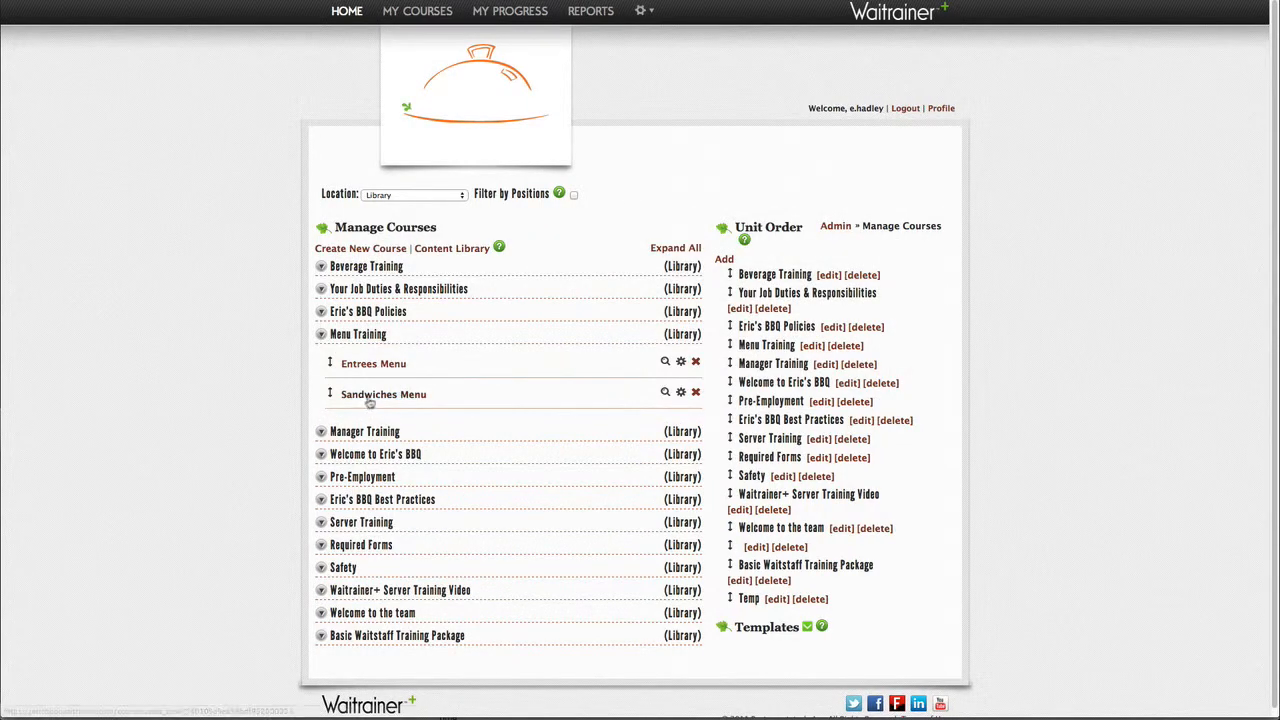
Open the Sandwiches Menu course for editing and retitle its default topic Northwest Grilled Cheese.
left_click(376, 398)
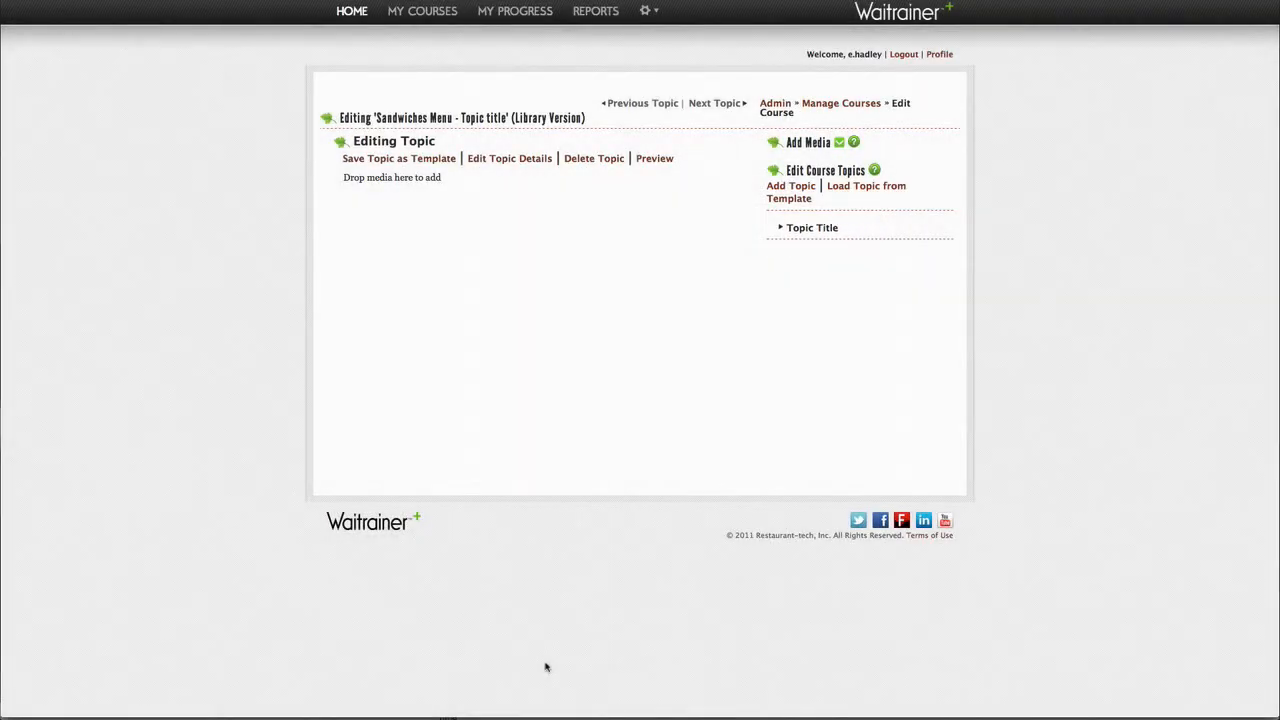
left_click(510, 162)
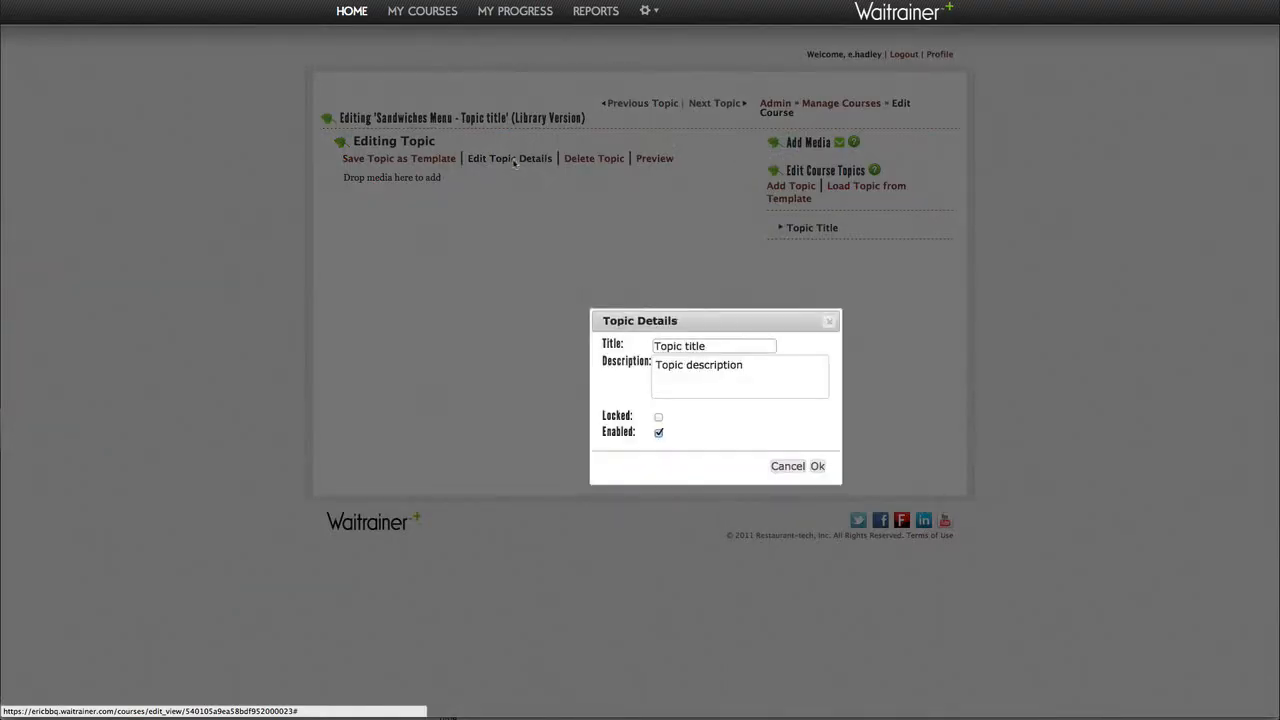
left_click(714, 345)
left_click_drag(714, 345, 630, 350)
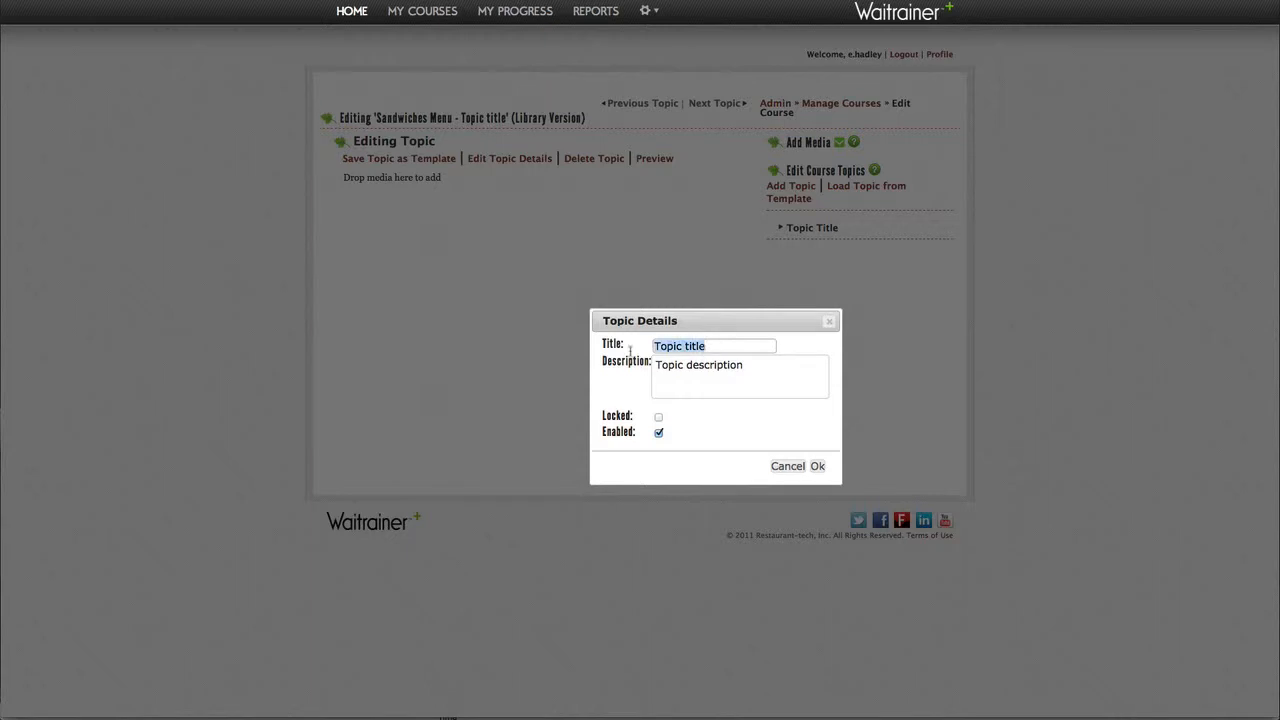
type("Northwest Grilled Cheese")
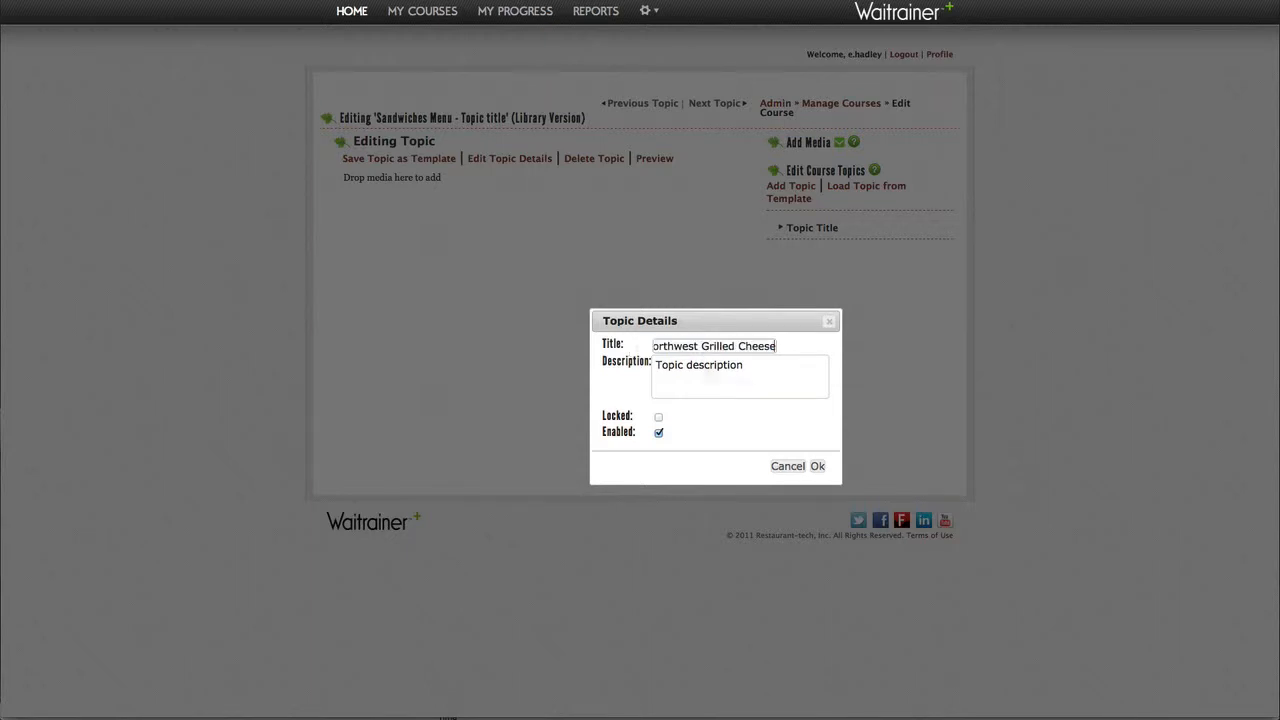
left_click(817, 466)
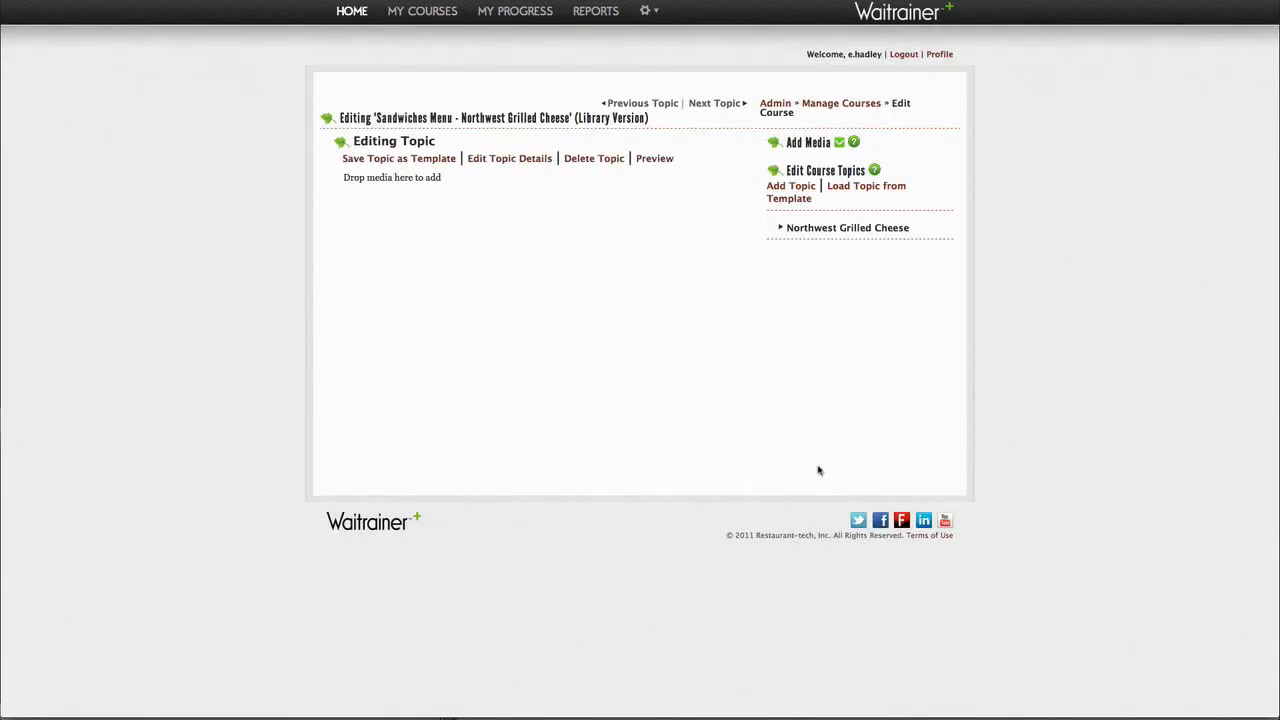
Add an untitled text block to the topic describing the natural, humanely raised meats and the sandwich sides: Soup, Salad Fries or chips.
left_click(840, 144)
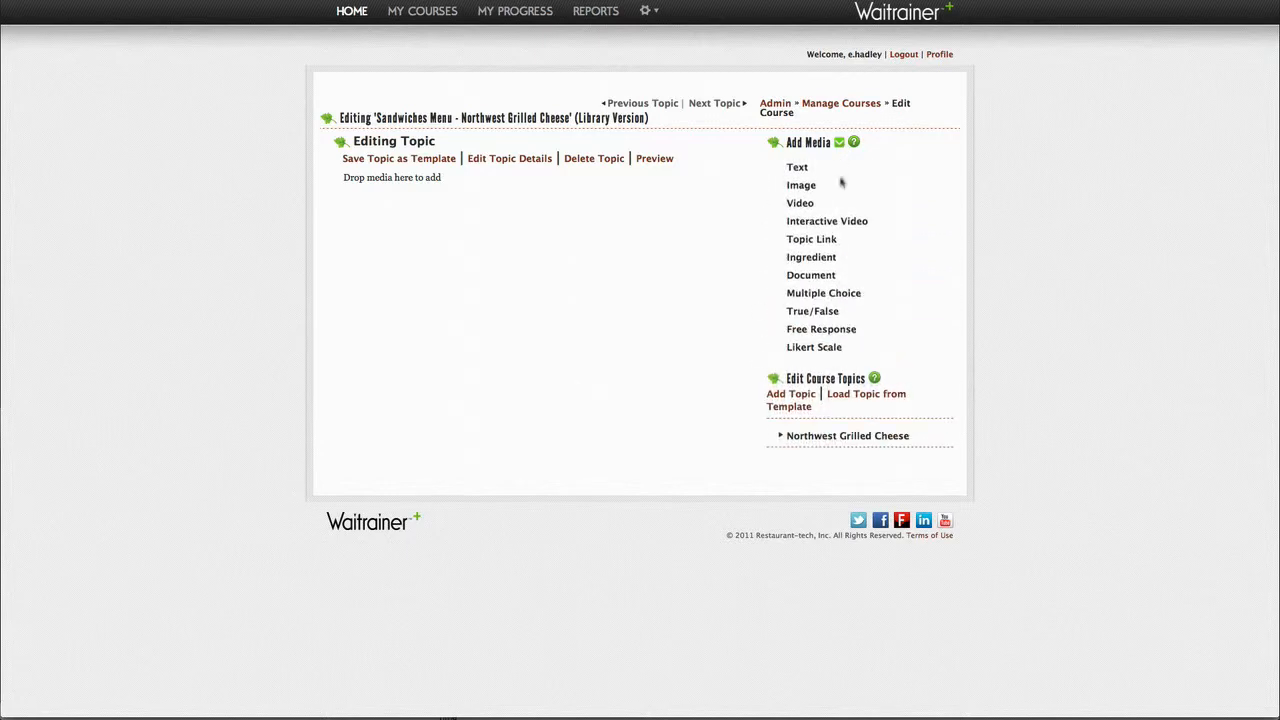
left_click_drag(798, 168, 420, 219)
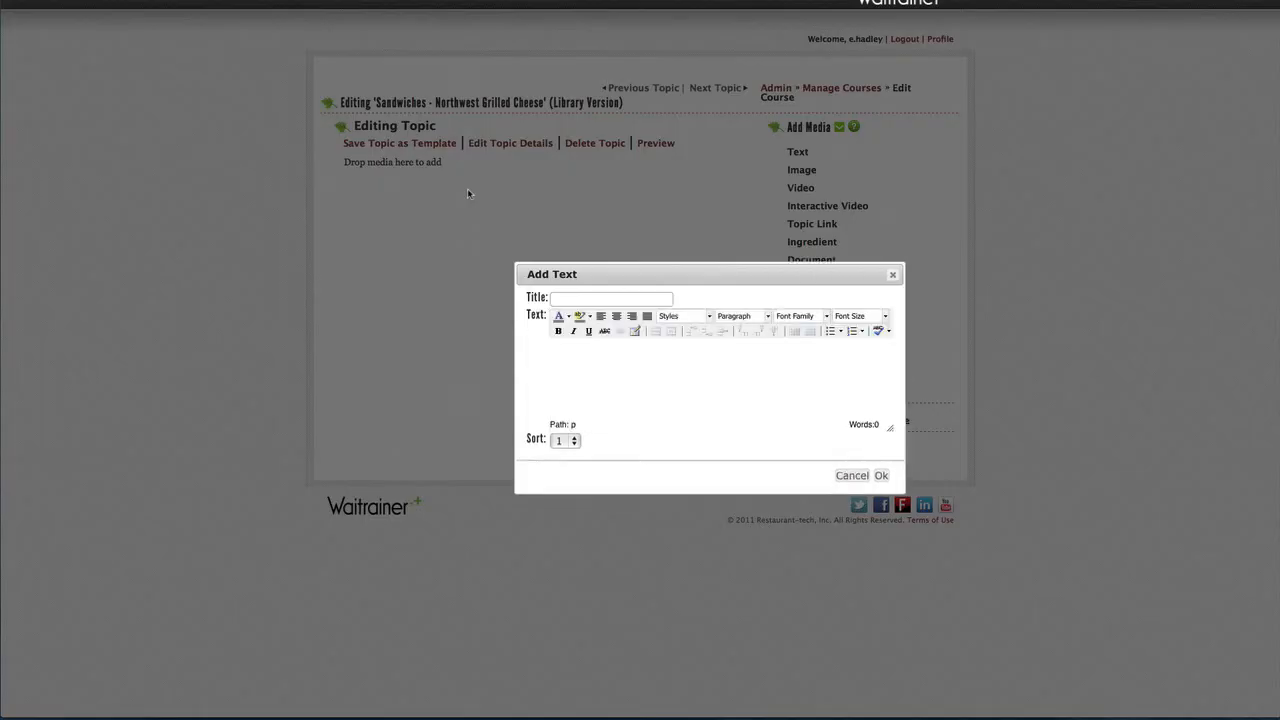
left_click_drag(599, 278, 448, 178)
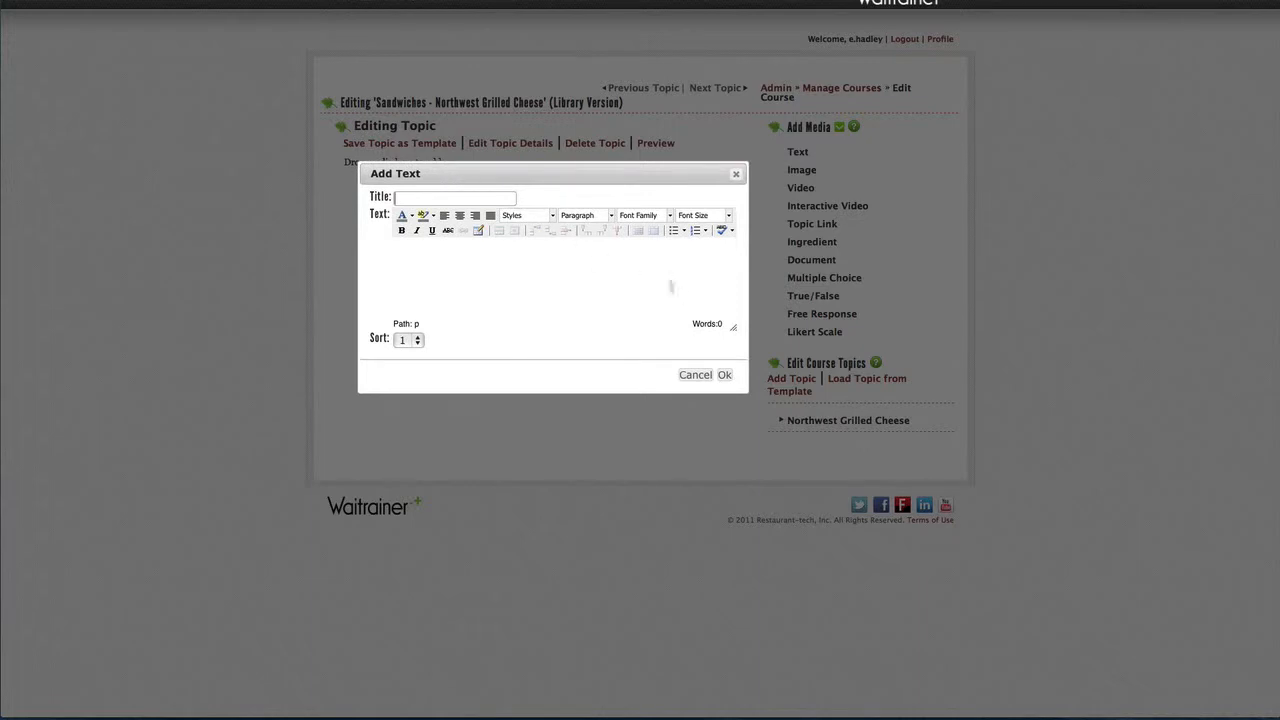
left_click_drag(735, 329, 884, 450)
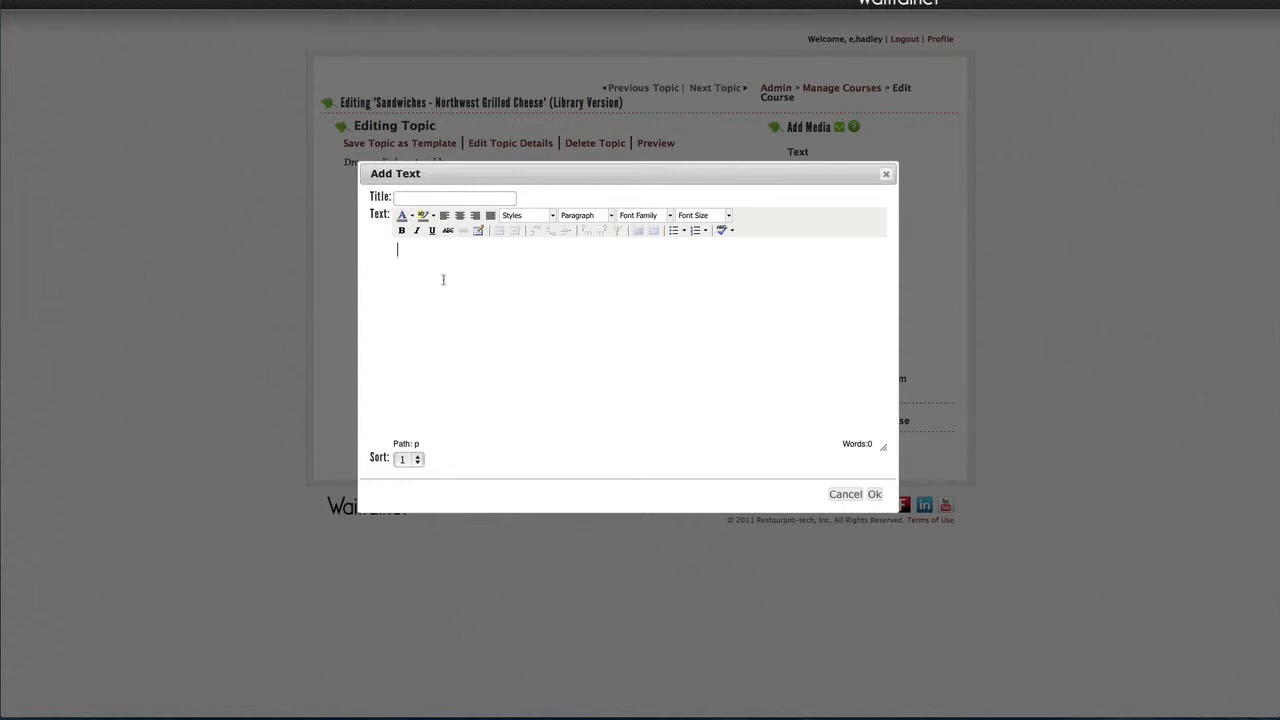
type("All of our meats are natural from the farm to the table Hormone and antibiotic free and humanely raised. All of our sandwiches come with your choice of Soup, Salad Fries or chips")
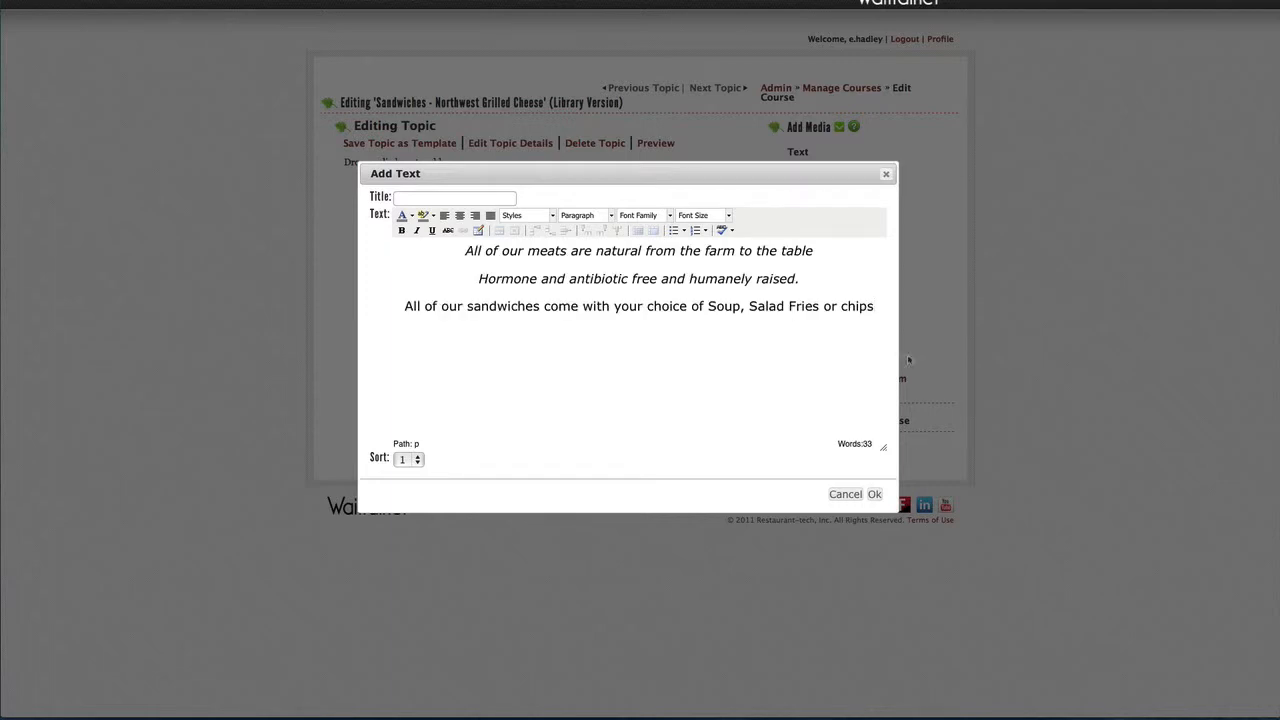
left_click(874, 494)
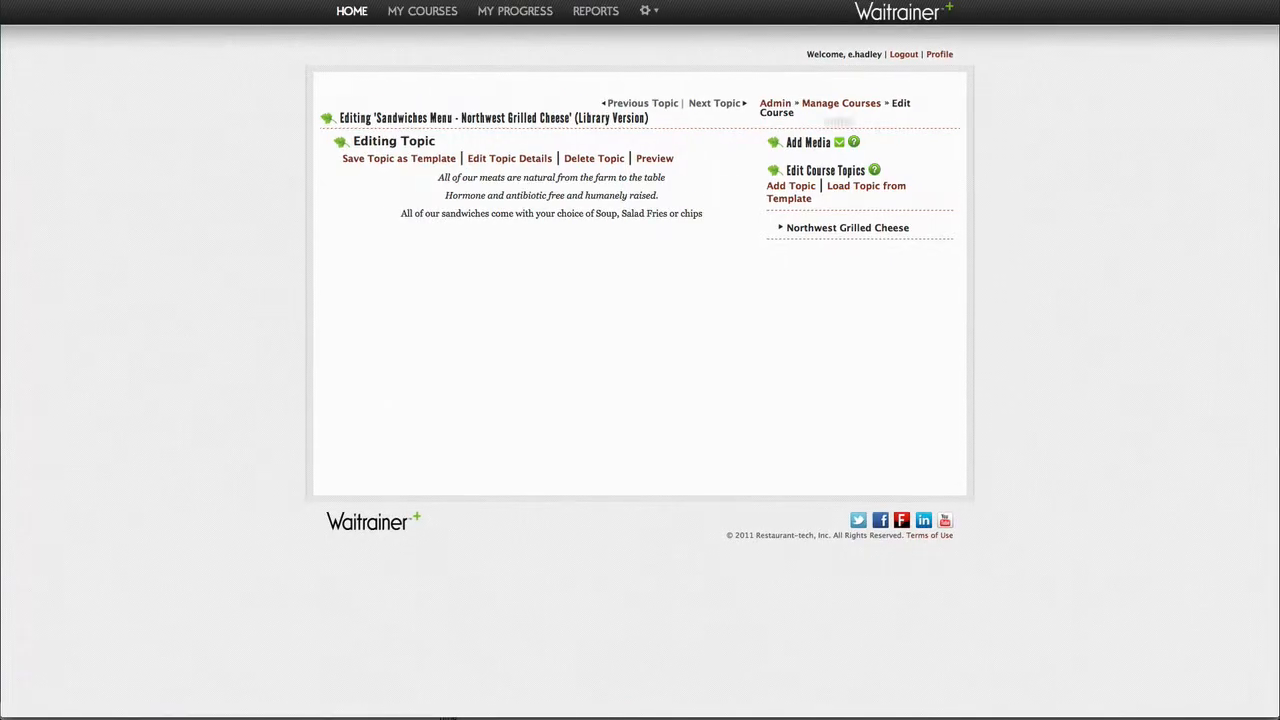
Add text titled Northwest Grilled Cheese reading "Tillamook medium cheddar cheese, tomato, onion and avocado on Portland Bakery sourdough wheat bread served with a kosher pickle spear".
left_click(839, 143)
left_click_drag(797, 168, 474, 240)
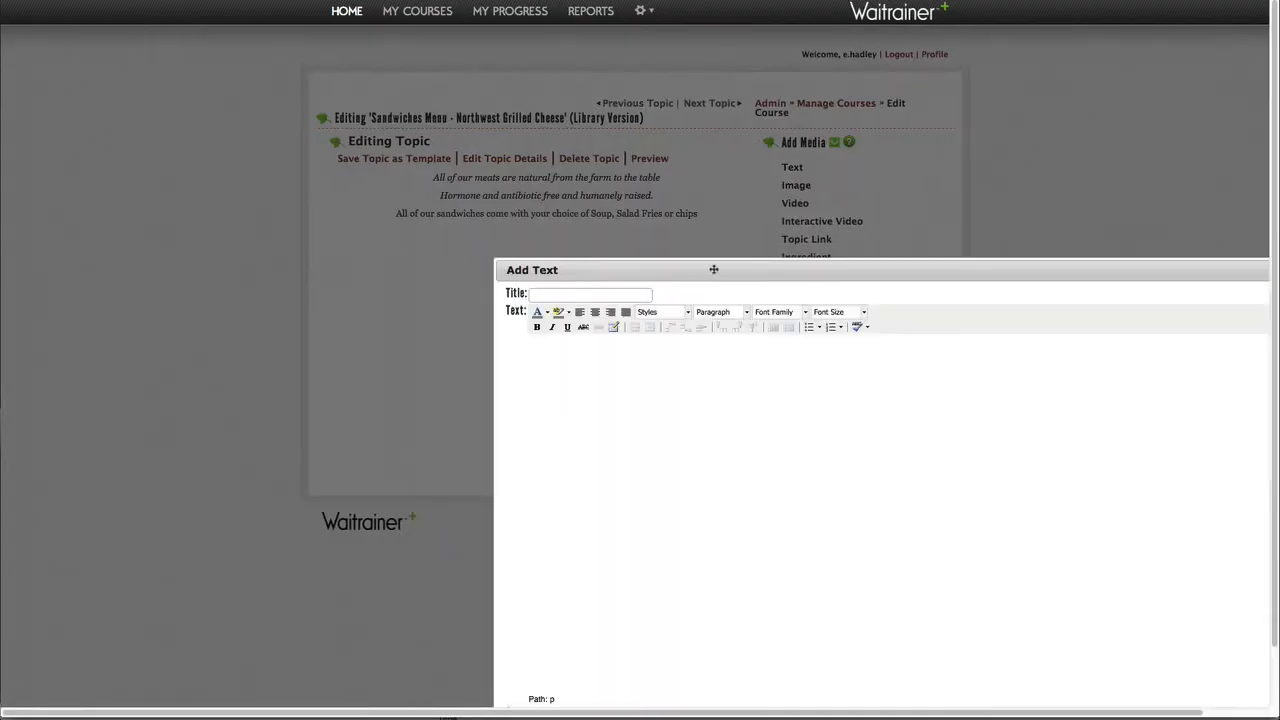
left_click_drag(713, 269, 417, 100)
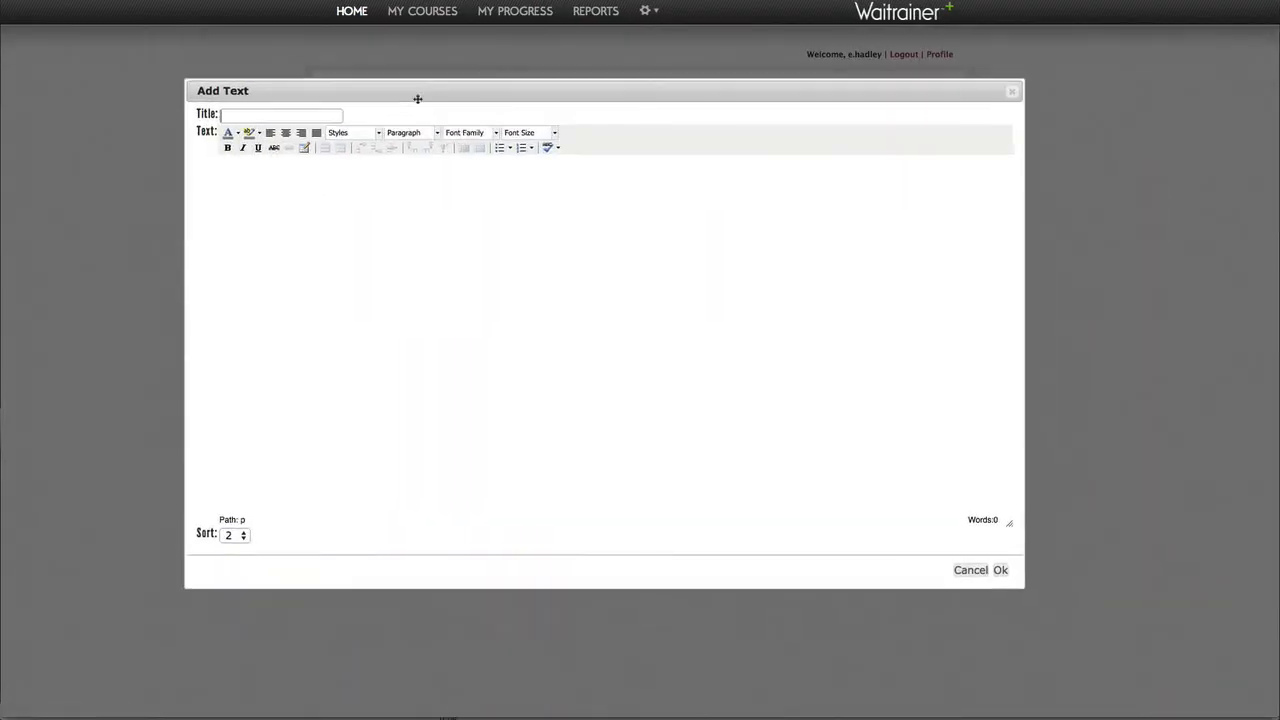
left_click(260, 118)
type("Northwest Grilled Cheese")
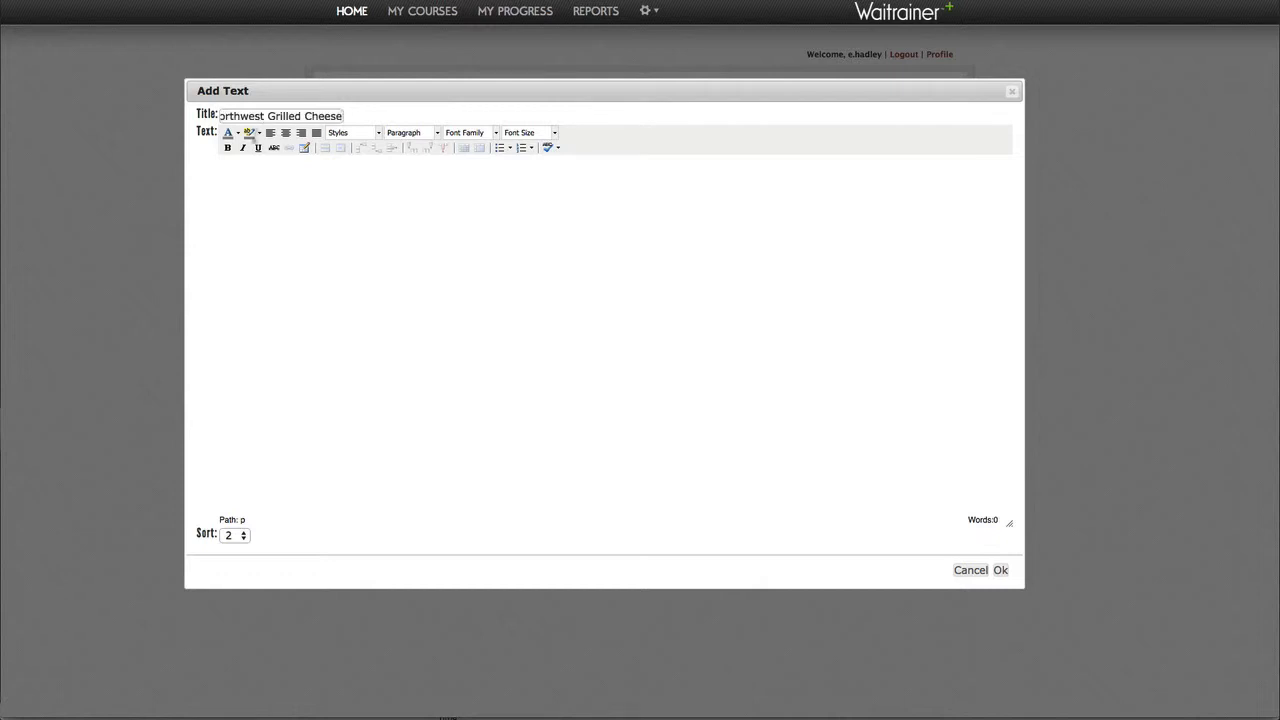
left_click(261, 185)
key("Return")
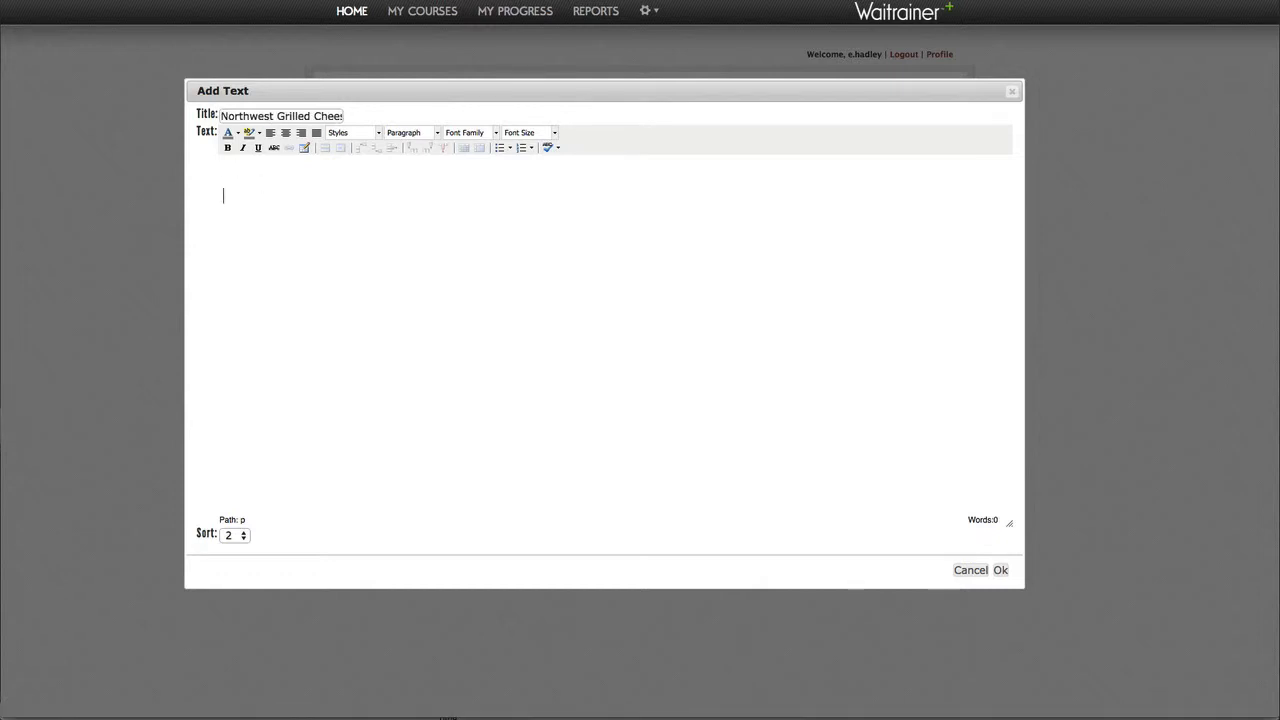
type("Tillamook medium cheddar cheese, tomato, onion and avocado on Portland Bakery sourdough wheat bread served with a kosher pickle spear")
left_click(1000, 570)
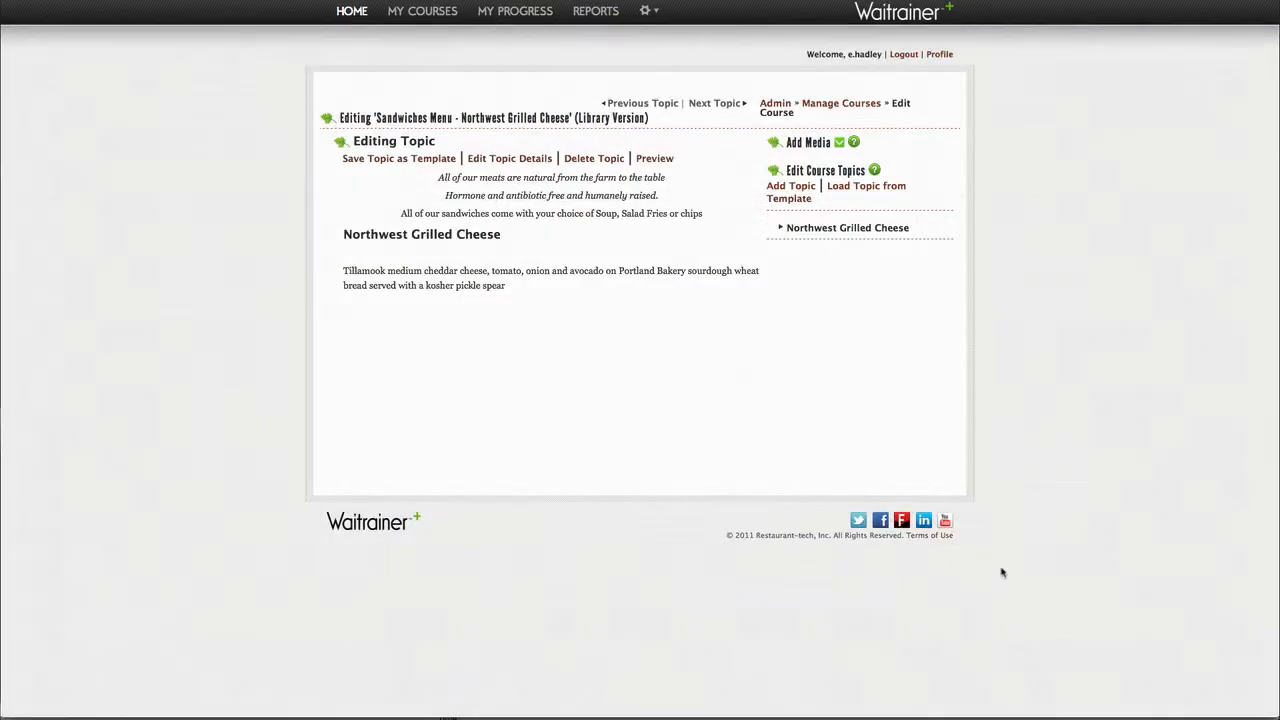
Add the untitled image DSC_3500.jpg above the Northwest Grilled Cheese text, with Center alignment and Full size.
left_click(841, 145)
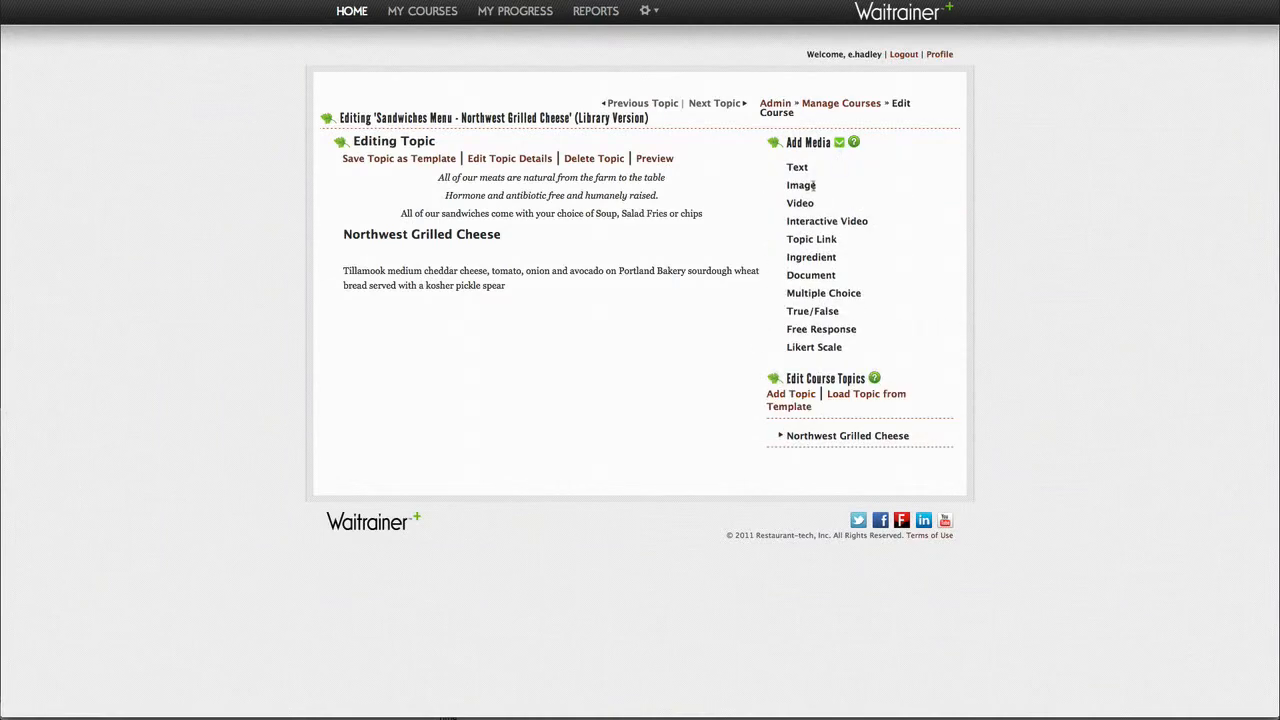
left_click_drag(792, 181, 466, 256)
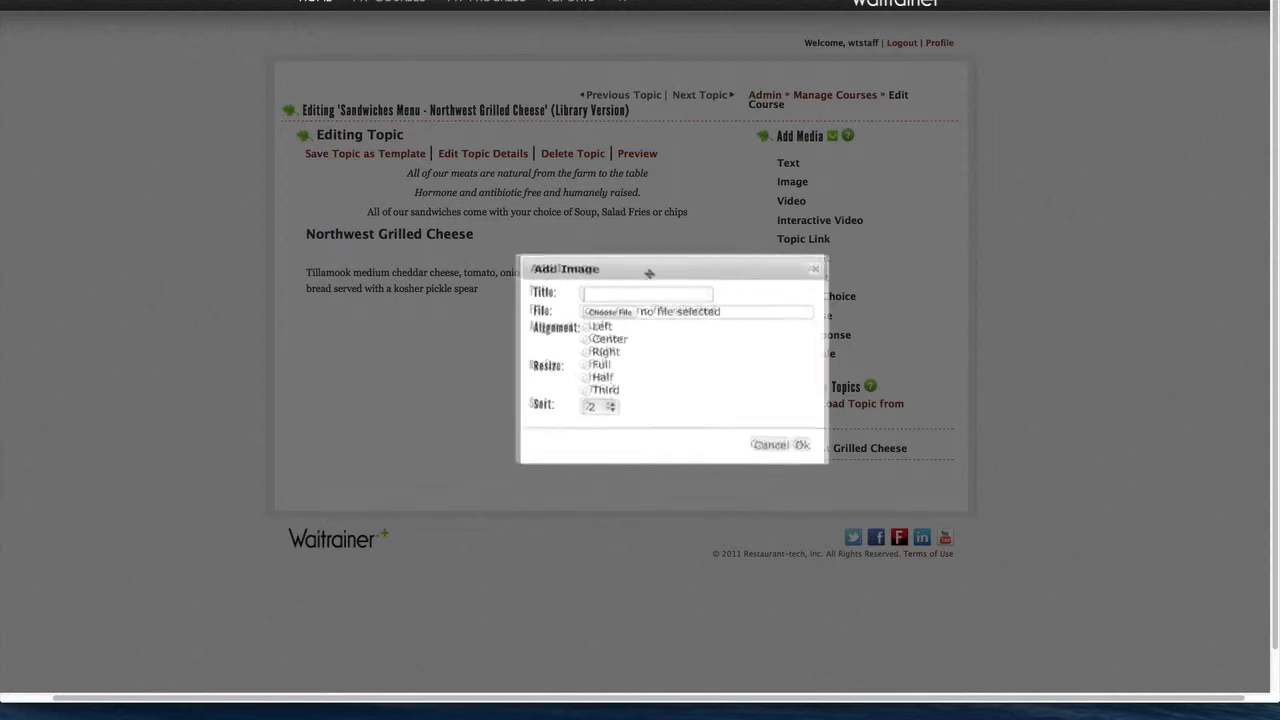
left_click_drag(650, 266, 474, 195)
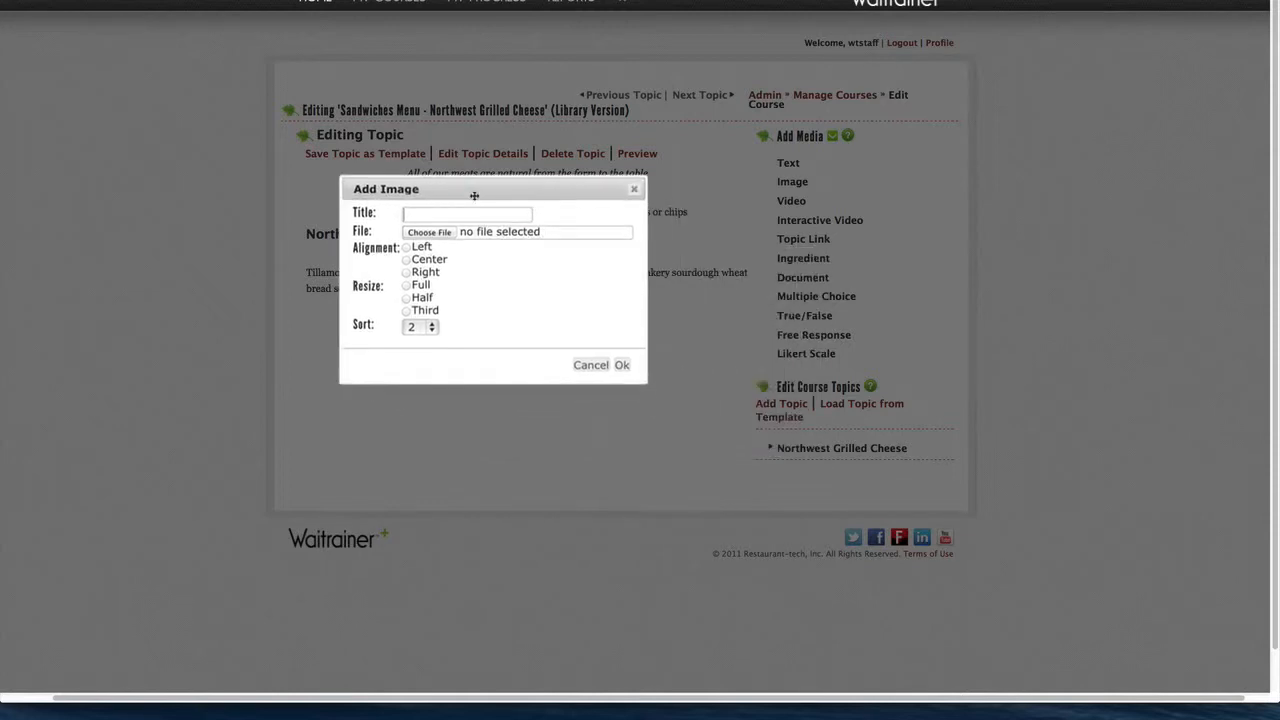
left_click(431, 235)
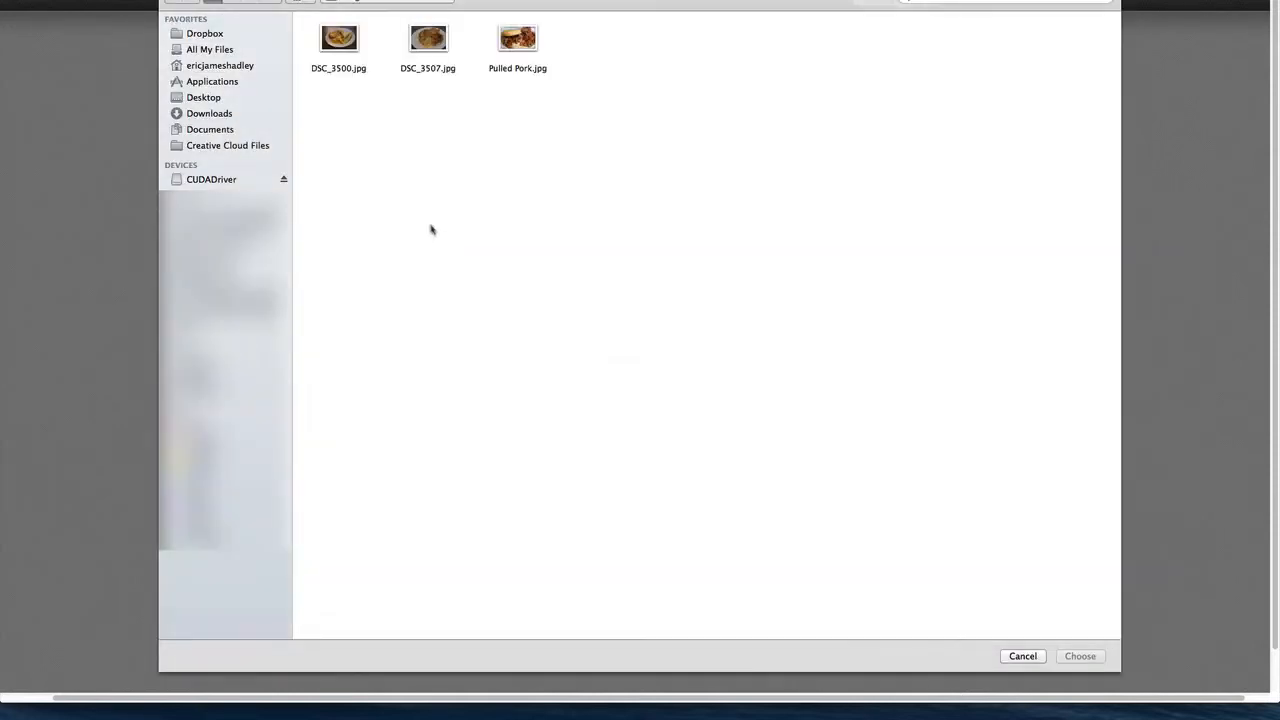
left_click(344, 40)
key("Return")
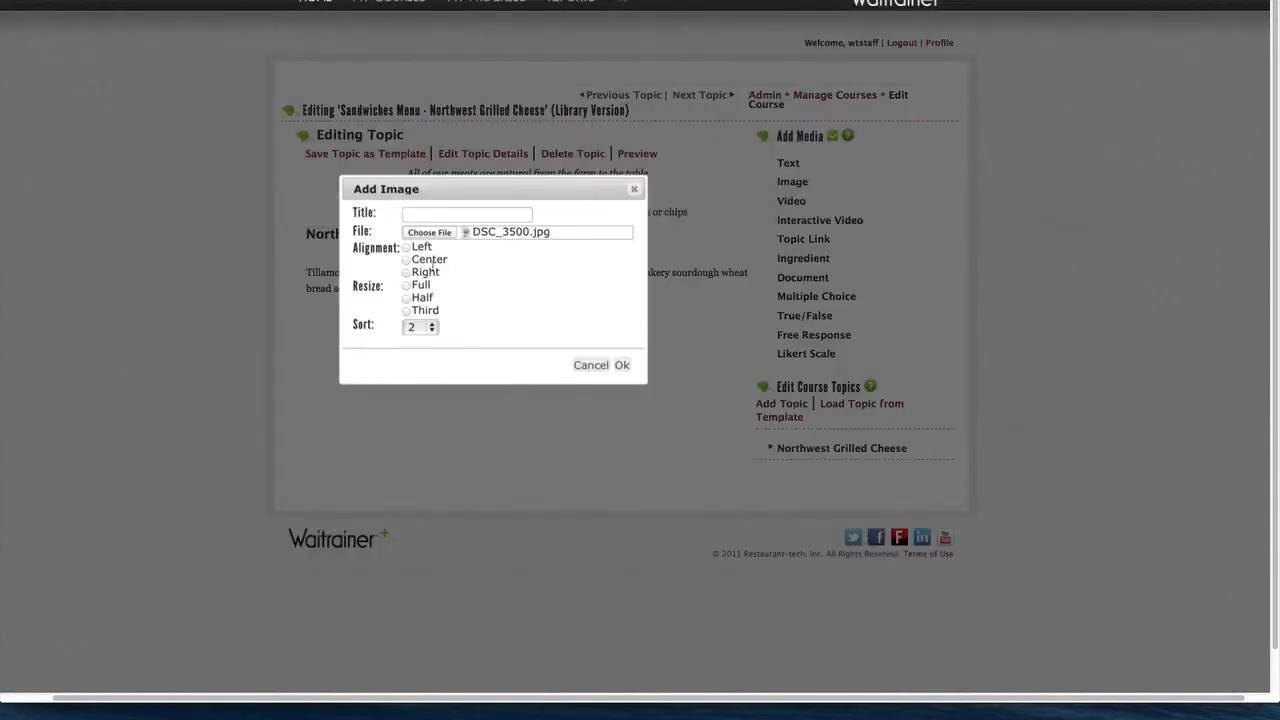
left_click(405, 260)
left_click(405, 286)
left_click(621, 365)
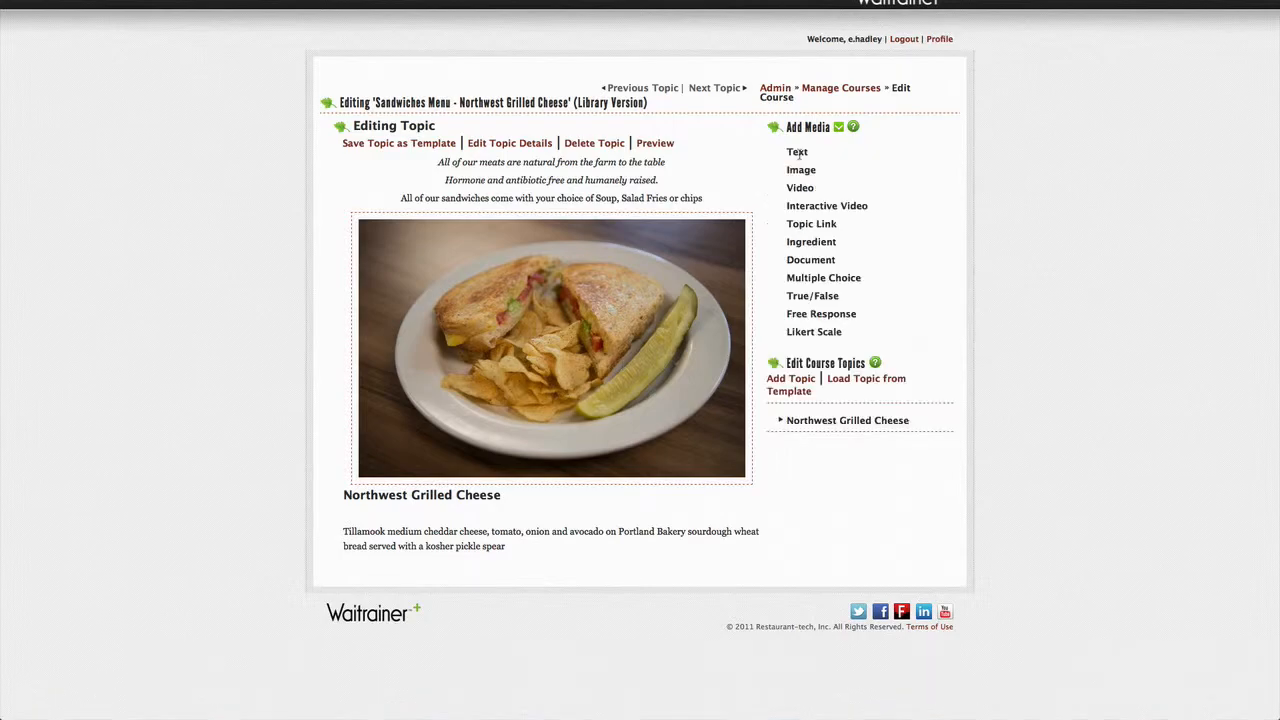
Add an untitled text block below the description with Price $8.50, Vegitarian: Yes, Vegan: No (dairy) and Possible Allergies: (Dairy).
left_click_drag(797, 151, 411, 601)
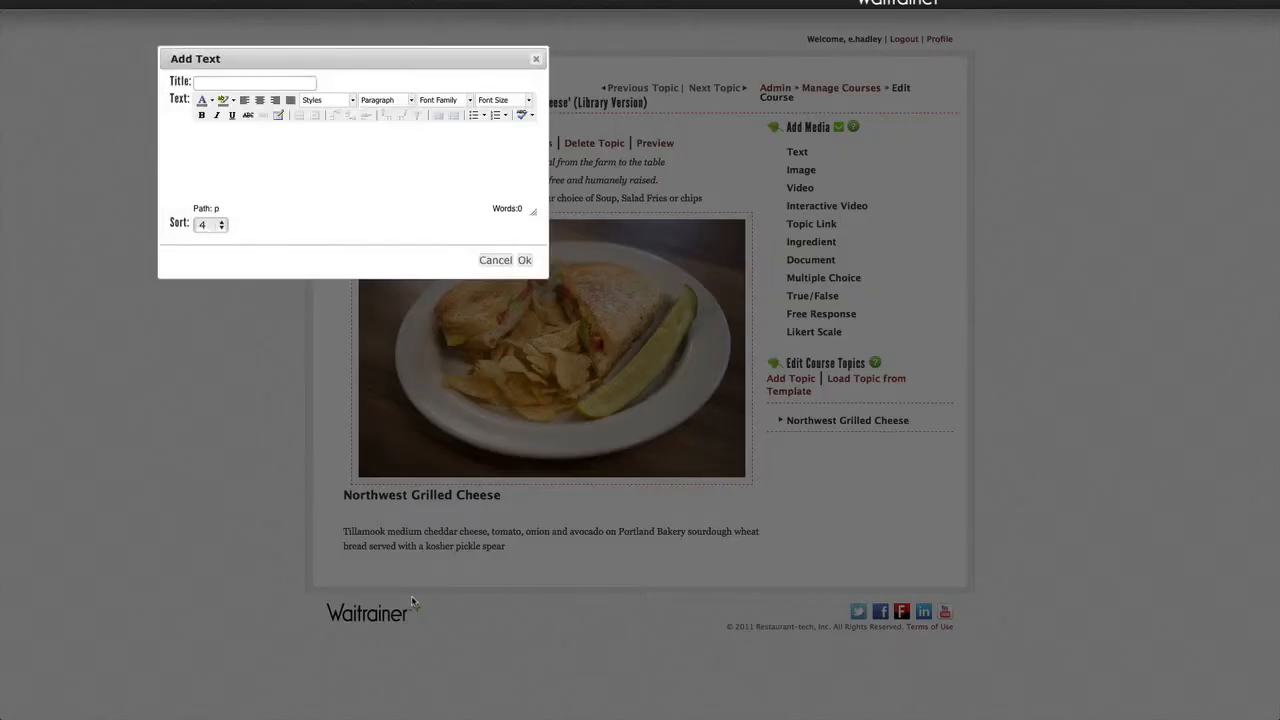
left_click(228, 132)
type("Price $8.50  Vegetarian: Yes Vegan: No (dairy) Possible Allergies: (Dairy)")
left_click(524, 260)
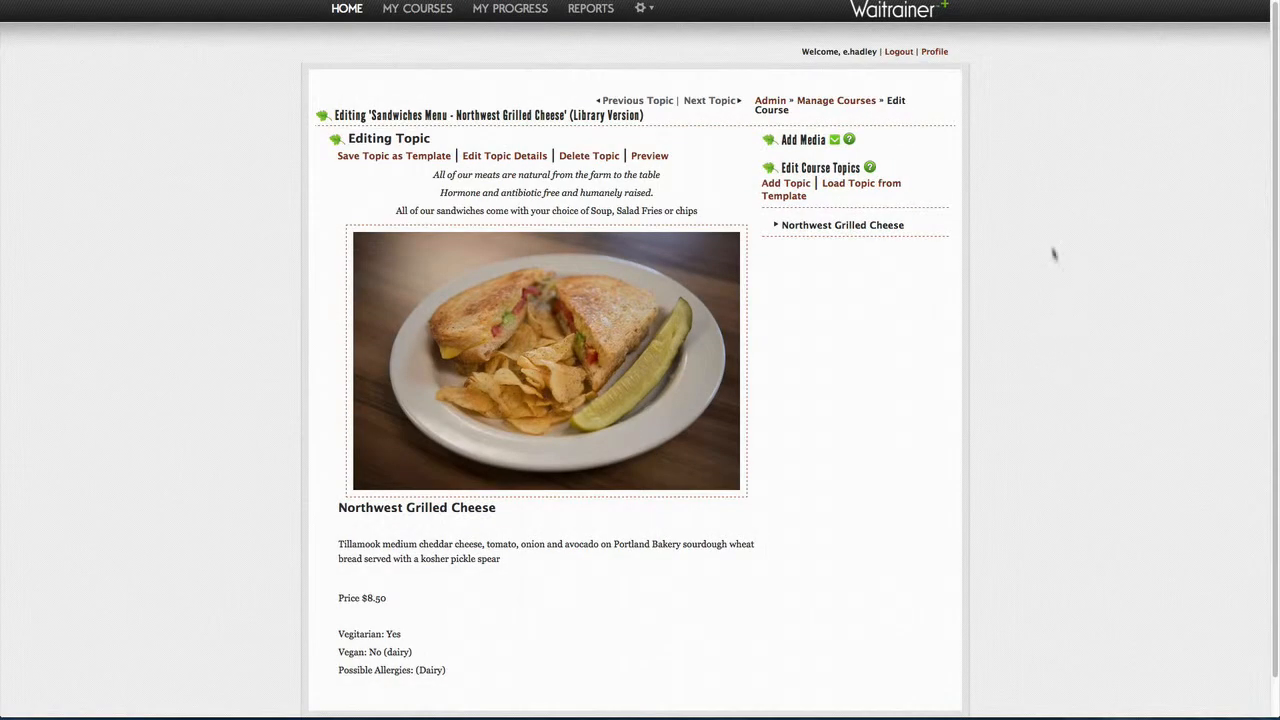
Add a topic link titled Chainbreaker White IPA to that topic in Beer Menu (Library Version), and place it below the allergy information.
left_click(834, 141)
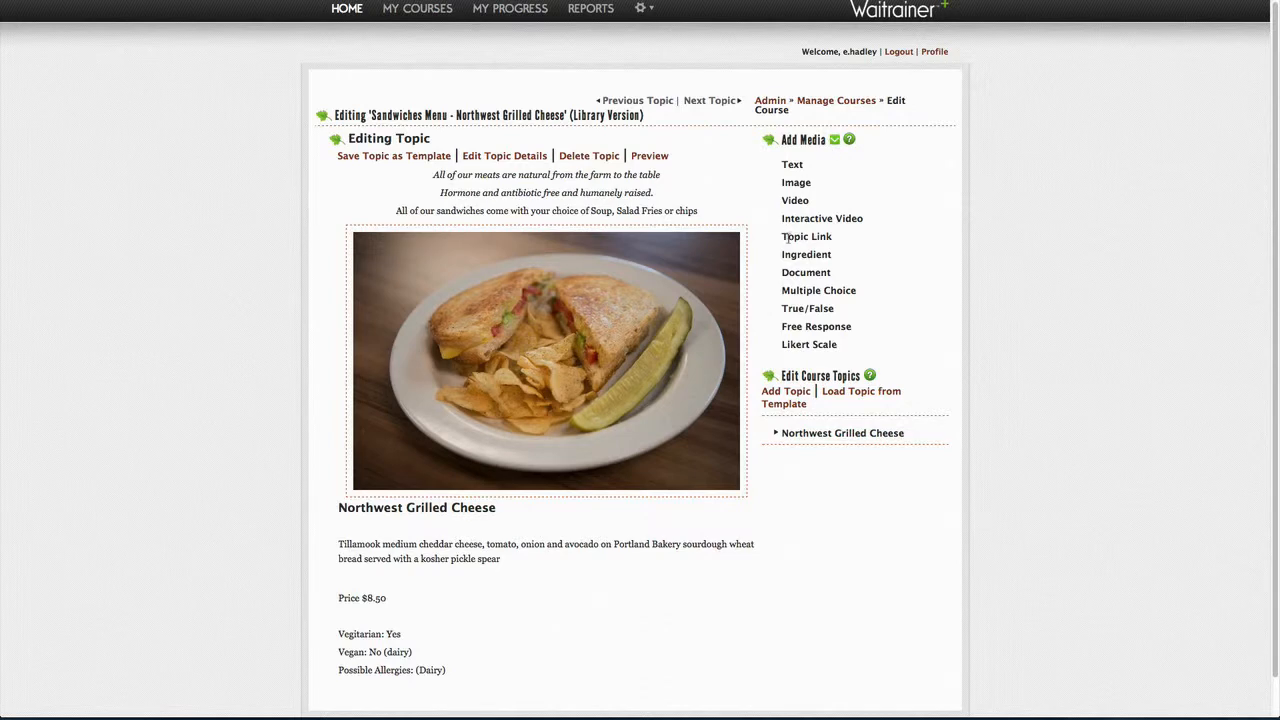
left_click_drag(786, 236, 425, 605)
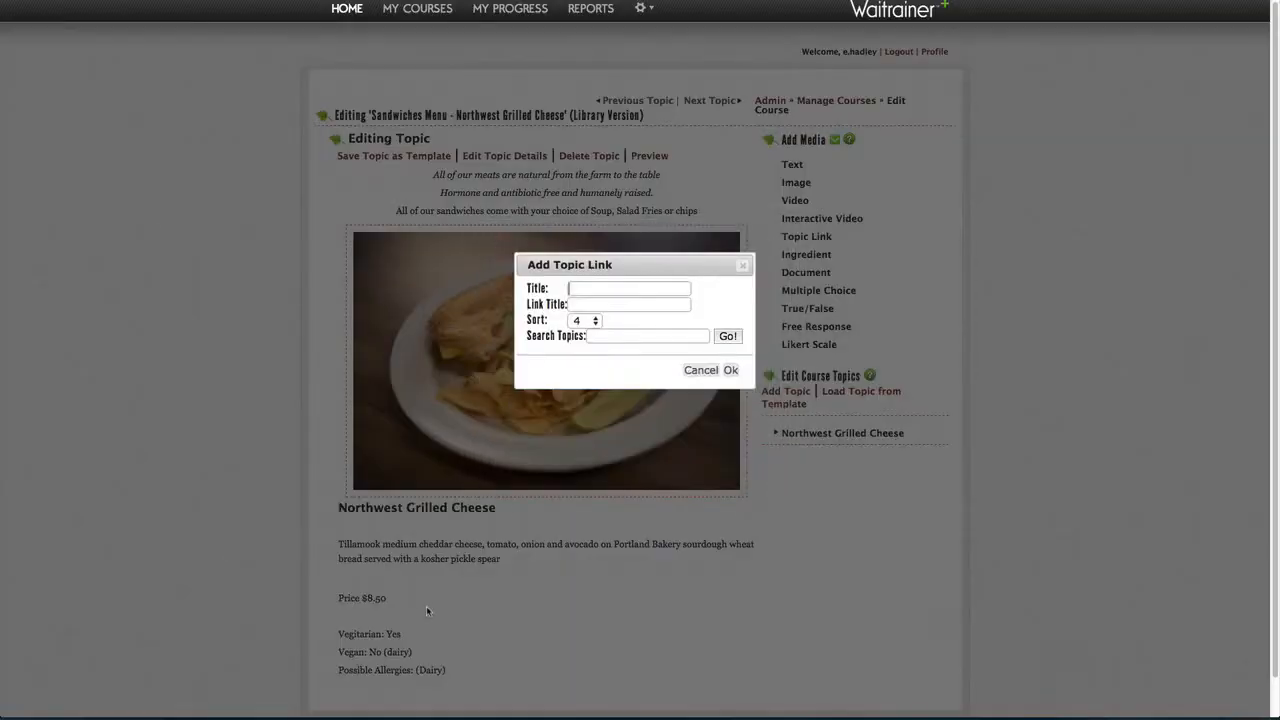
type("Chainbreaker White IPA")
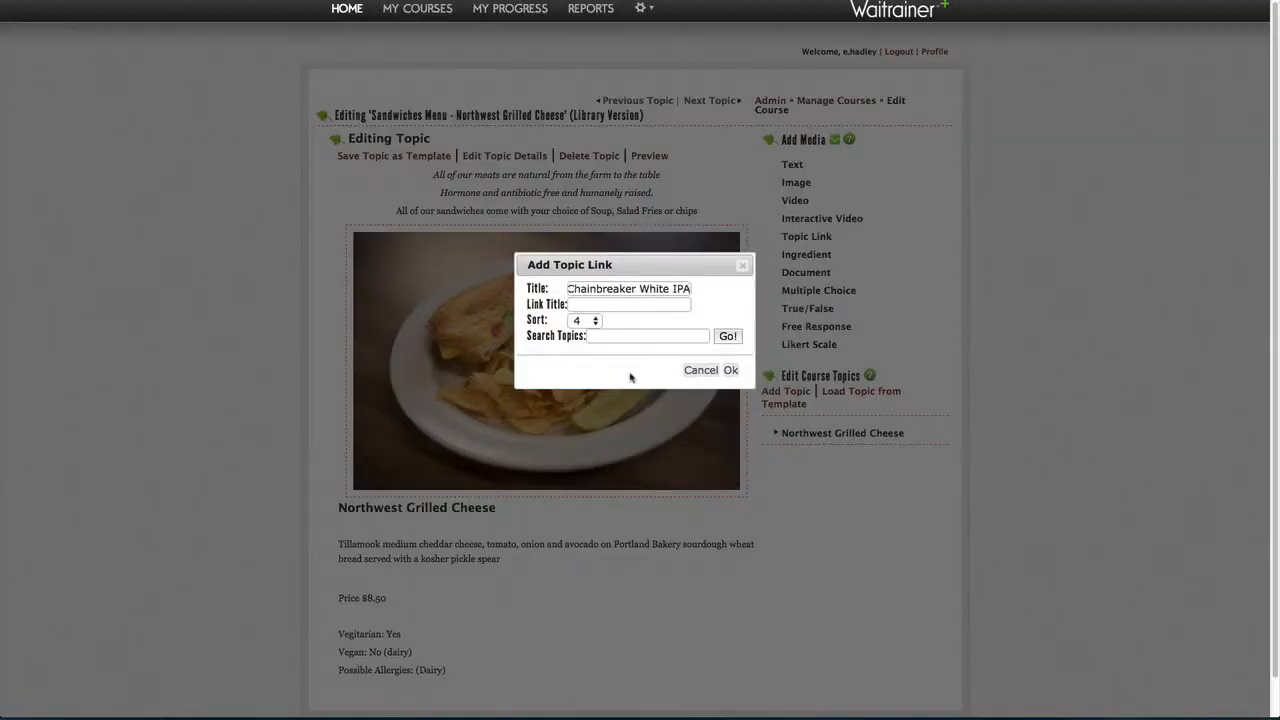
left_click(628, 337)
type("Chainbreaker White IPA")
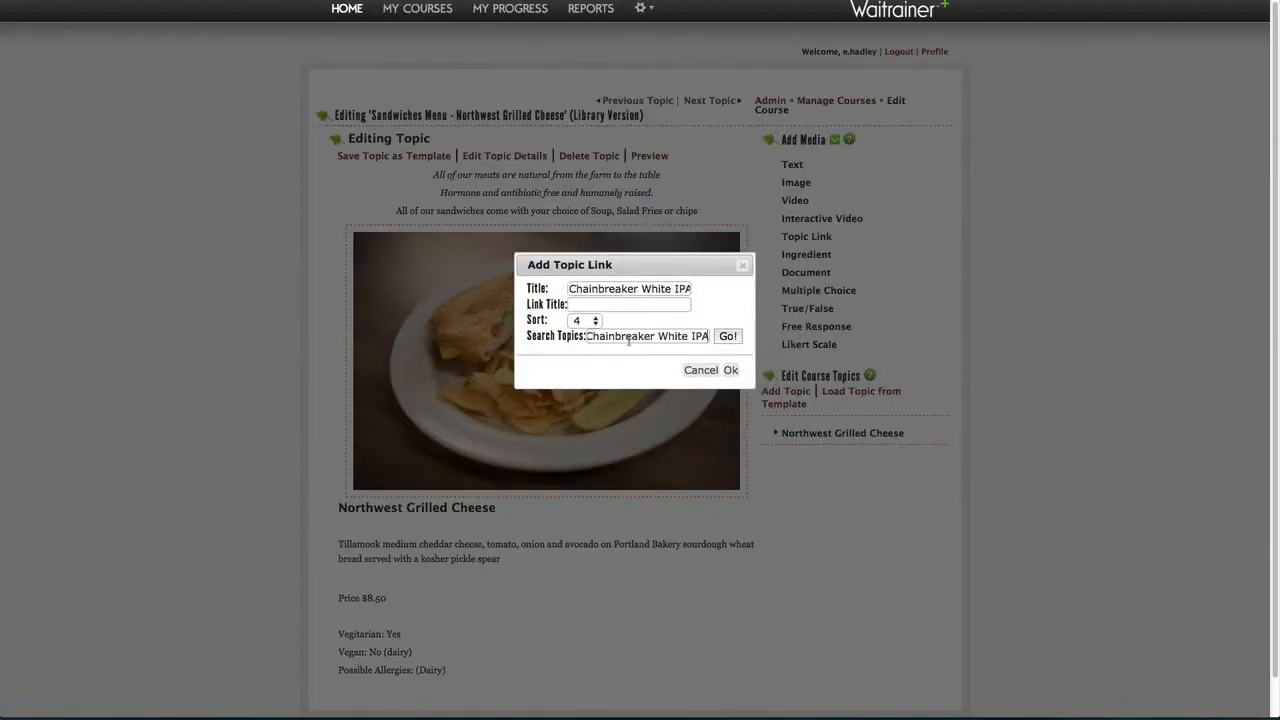
left_click(731, 340)
left_click(726, 372)
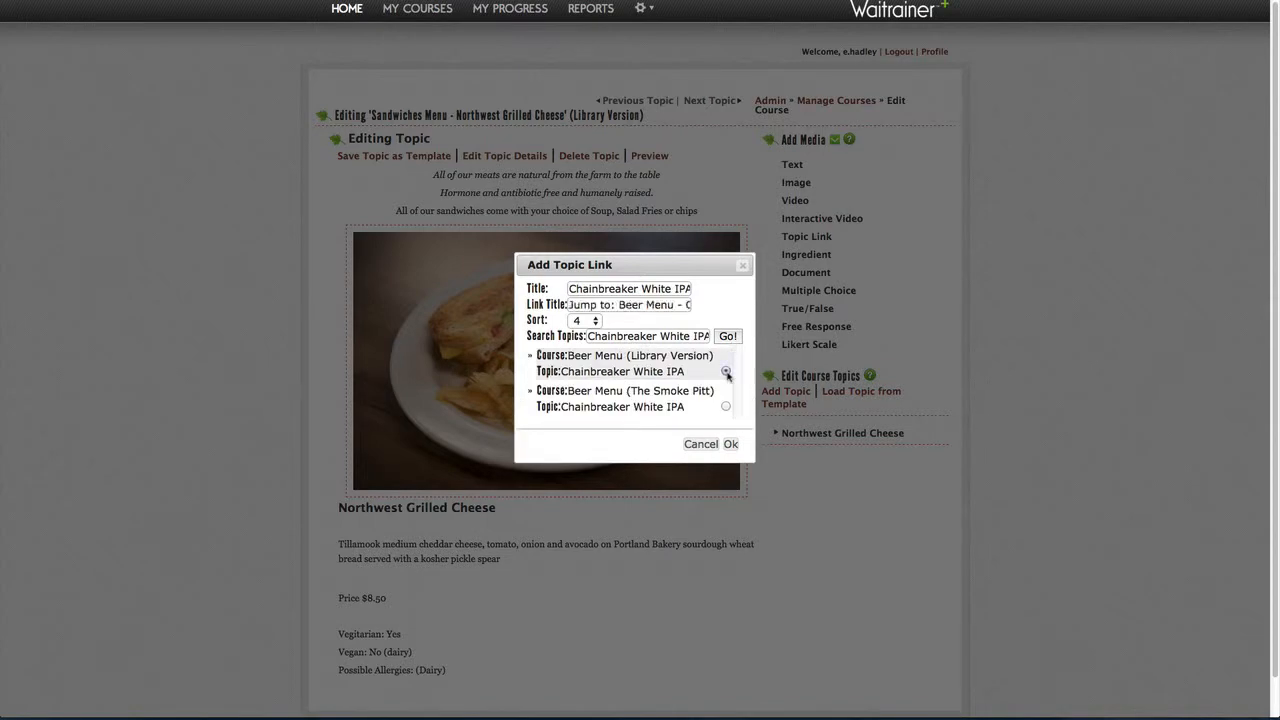
left_click(731, 445)
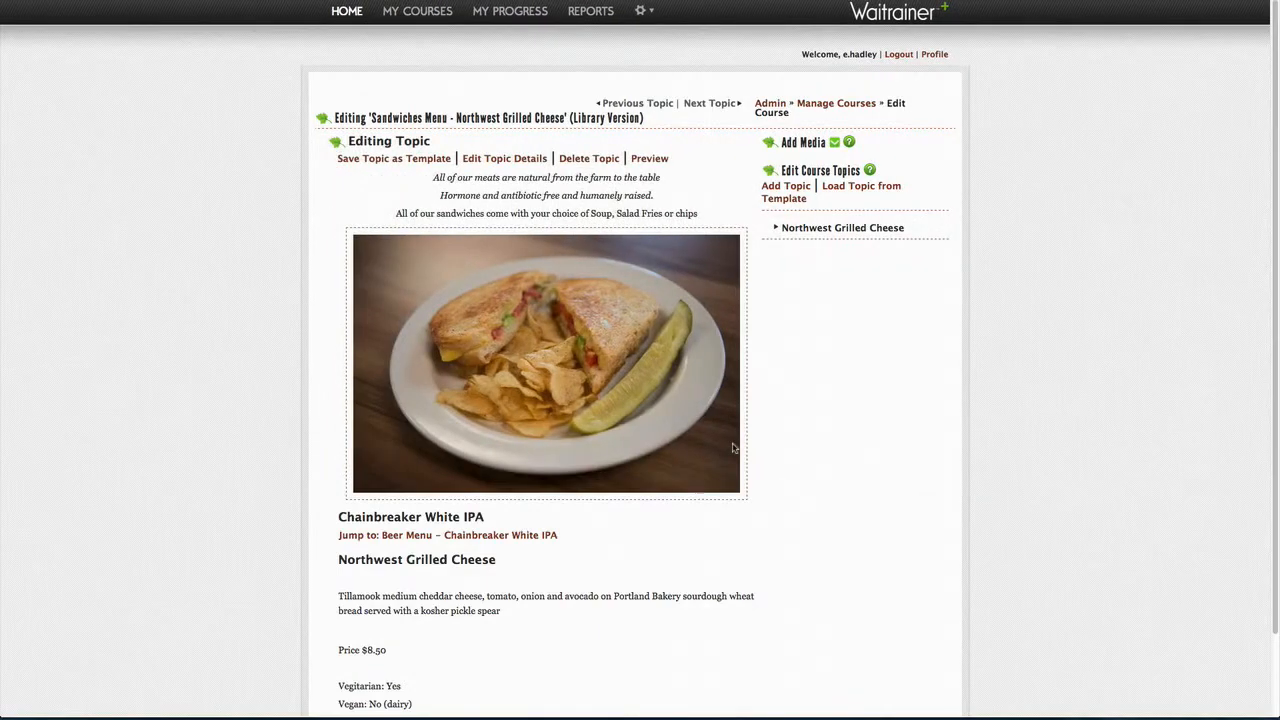
left_click_drag(551, 534, 562, 634)
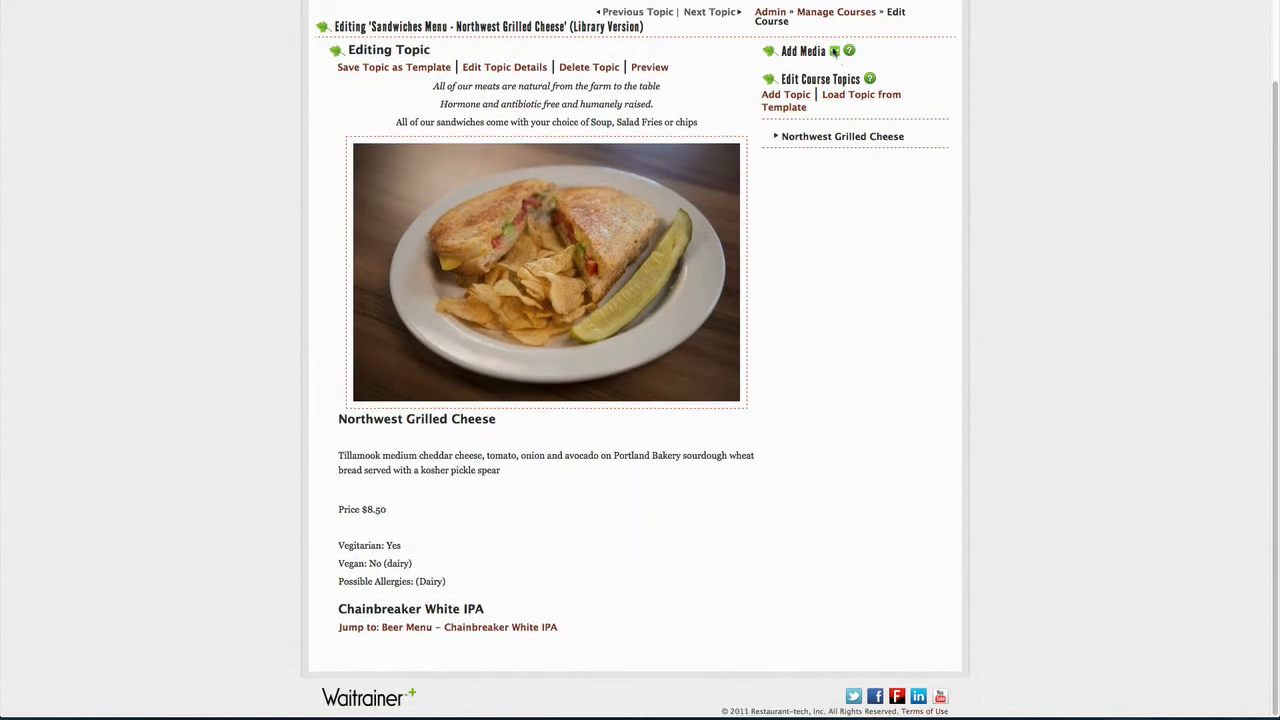
Add an untitled free response question below the topic link asking "What side items are available with any of our sandwiches?".
left_click(835, 63)
left_click_drag(816, 237, 582, 654)
left_click(599, 314)
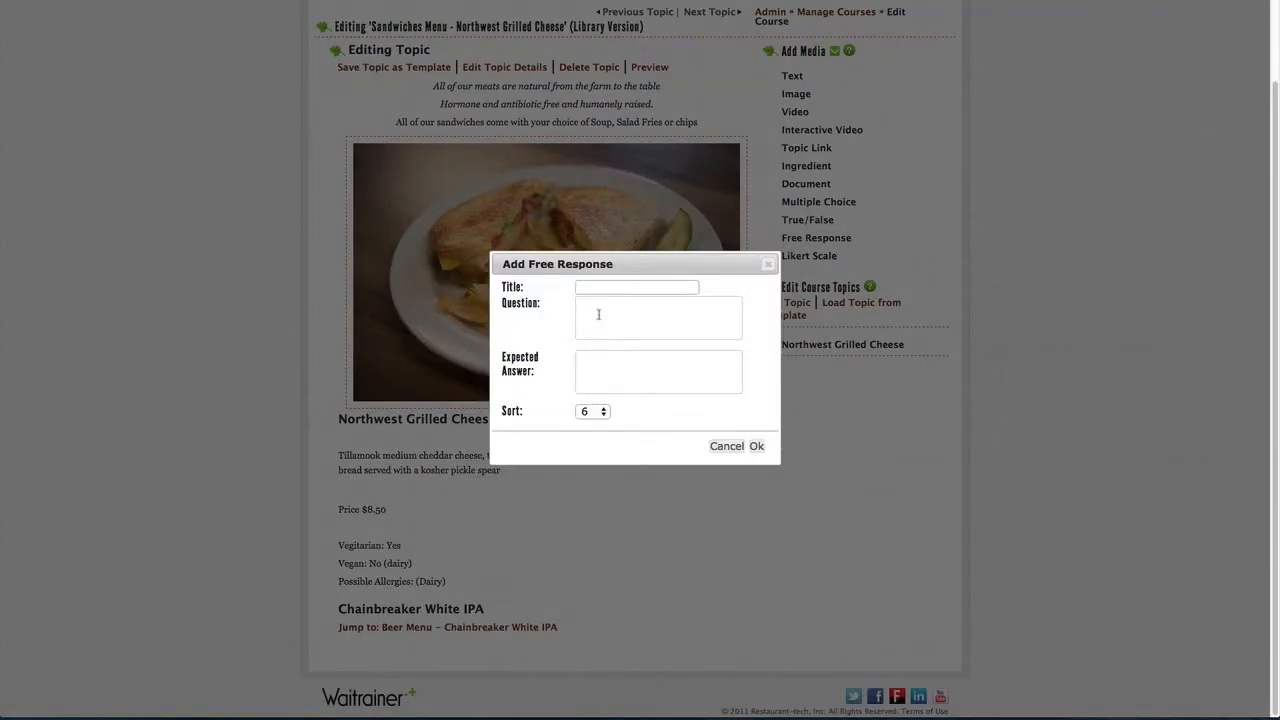
type("What side items are available with any of our sandwiches?")
left_click(756, 446)
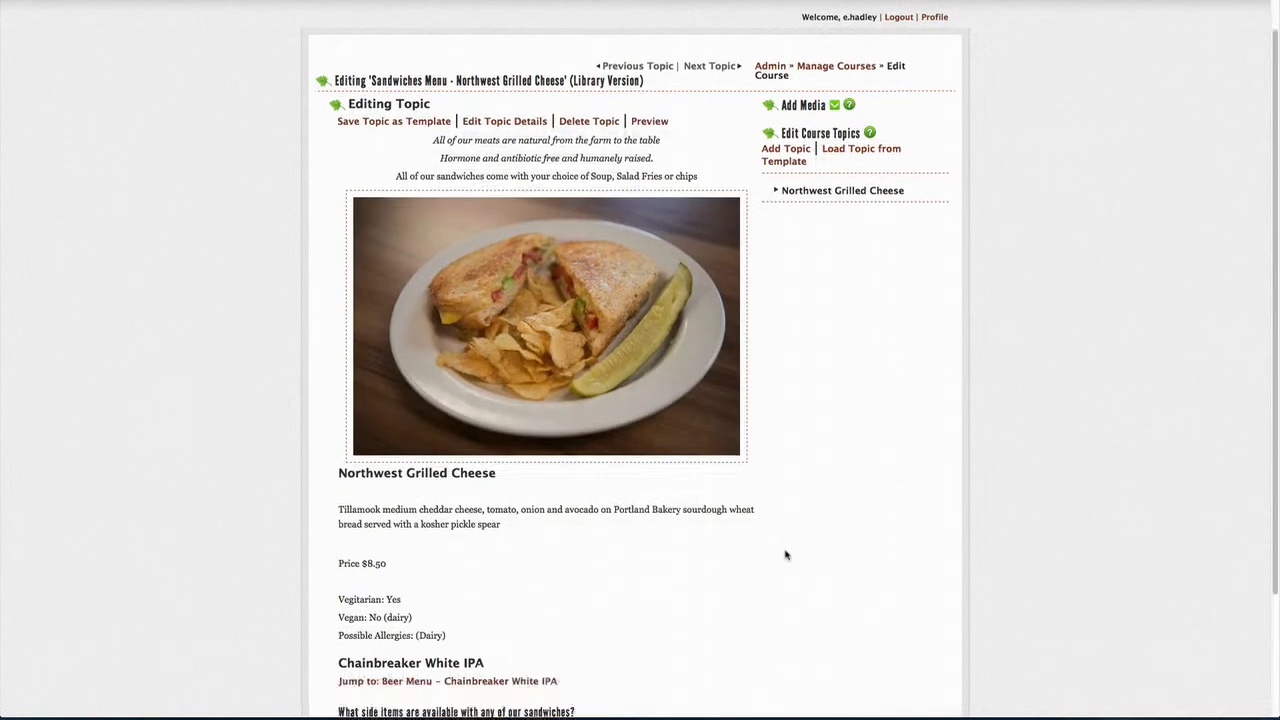
scroll(786, 555, "down", 3)
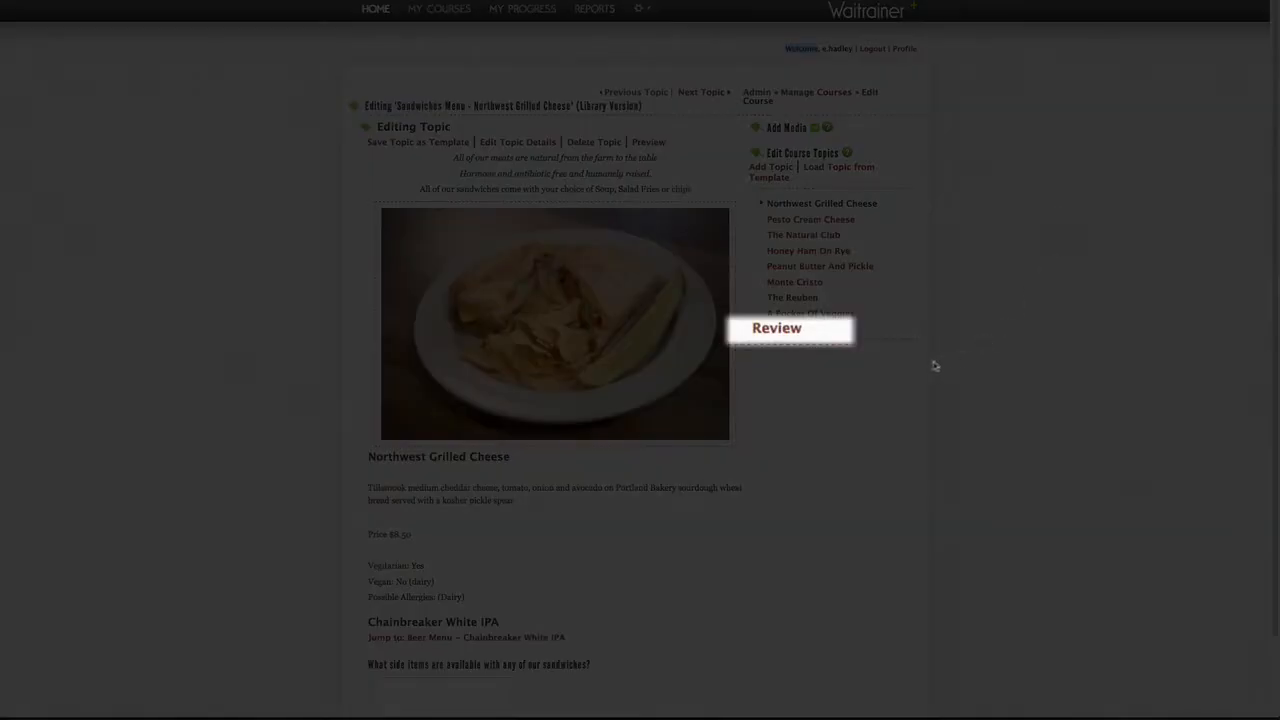
left_click(790, 340)
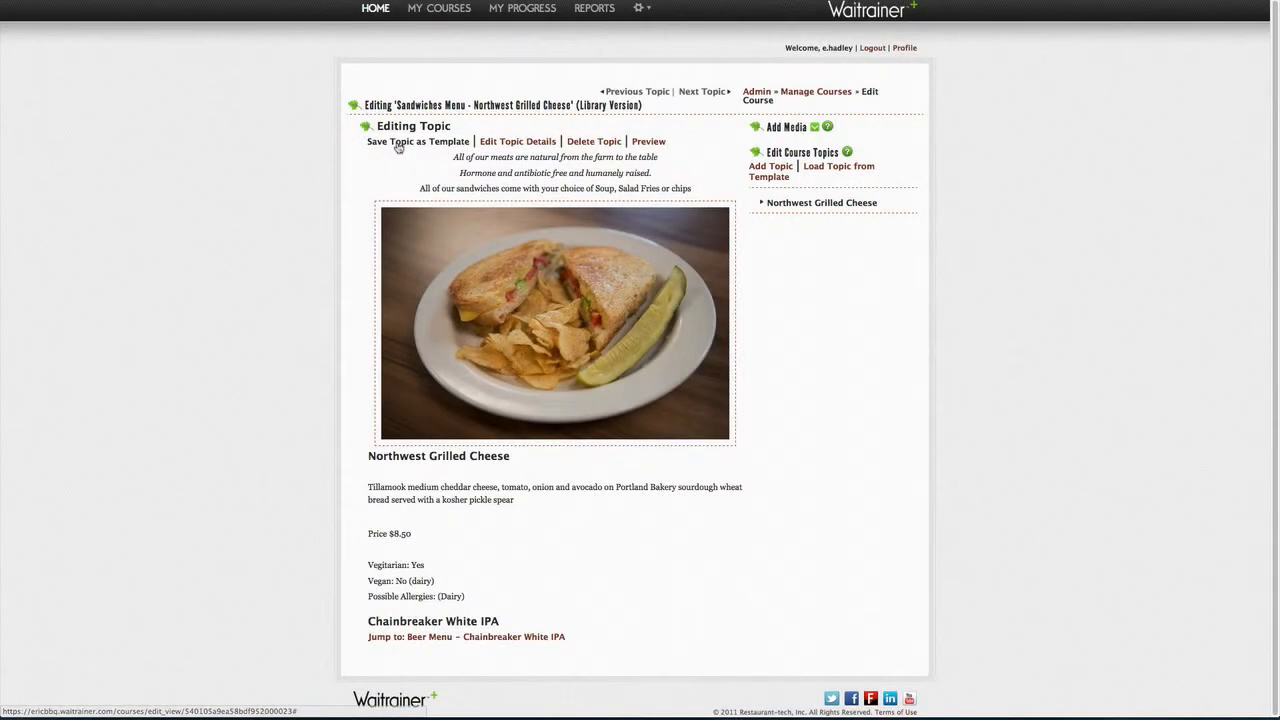
Save the Northwest Grilled Cheese topic as a template named "Sandwich - TEMPLATE".
left_click(398, 142)
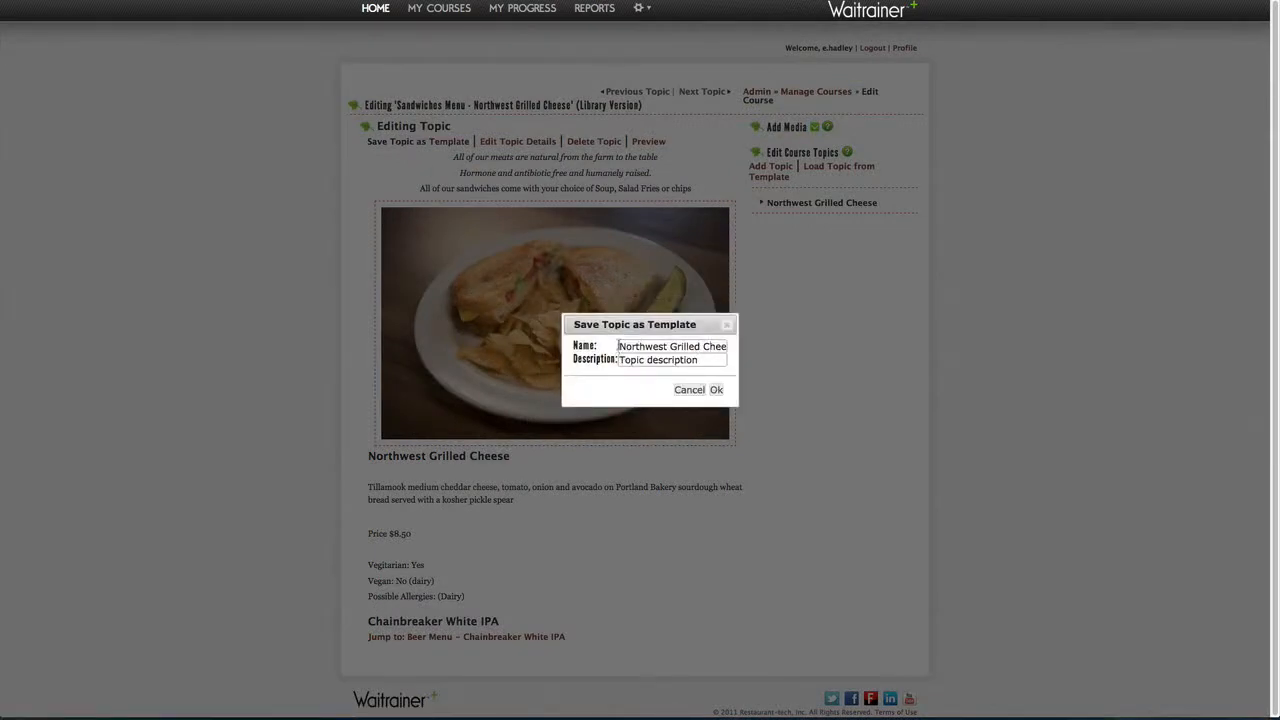
left_click_drag(618, 346, 672, 346)
type("Sandwich - TEMPLATE")
left_click(716, 389)
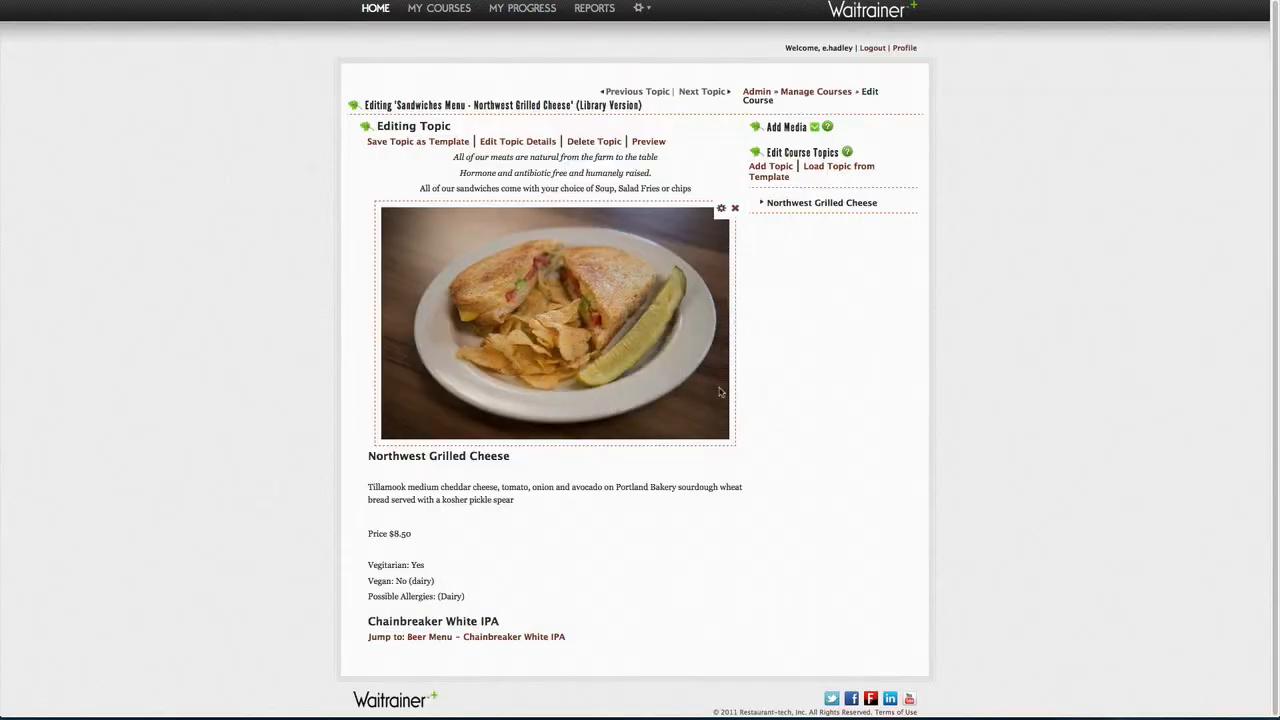
Load a new course topic named Pesto Cream Cheese from the "Sandwich - TEMPLATE" template.
left_click(834, 168)
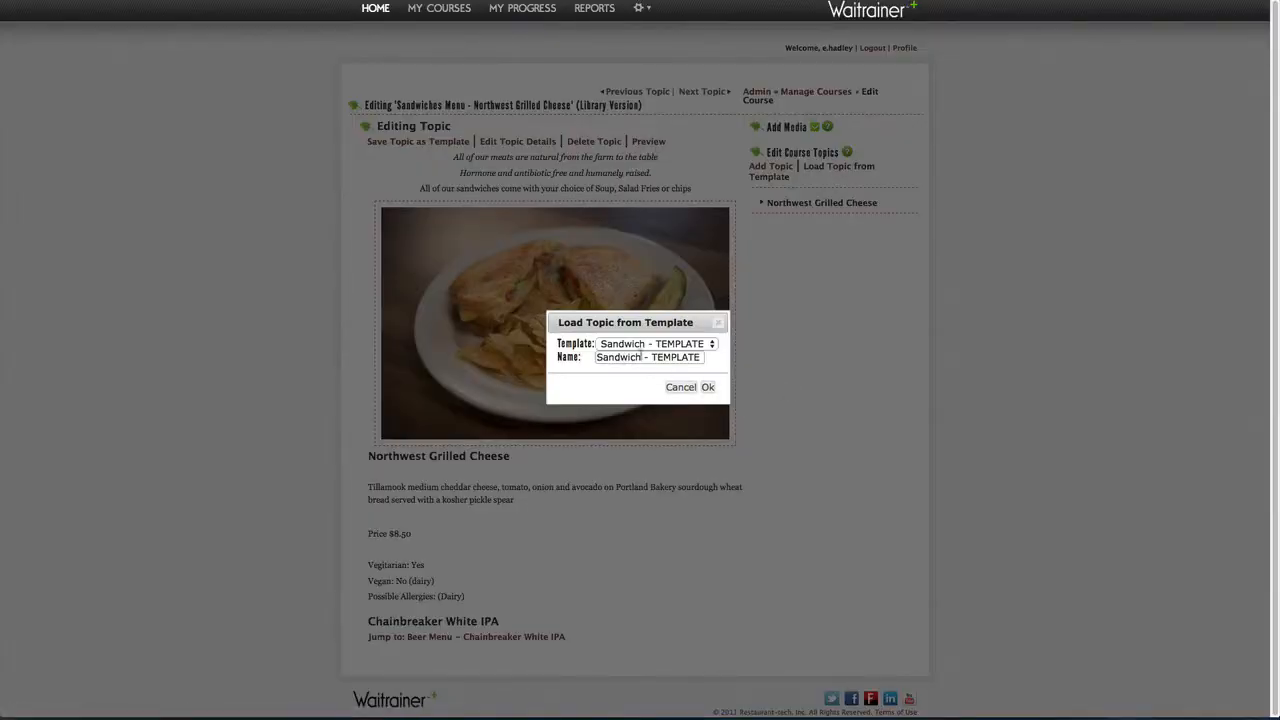
left_click_drag(597, 357, 748, 364)
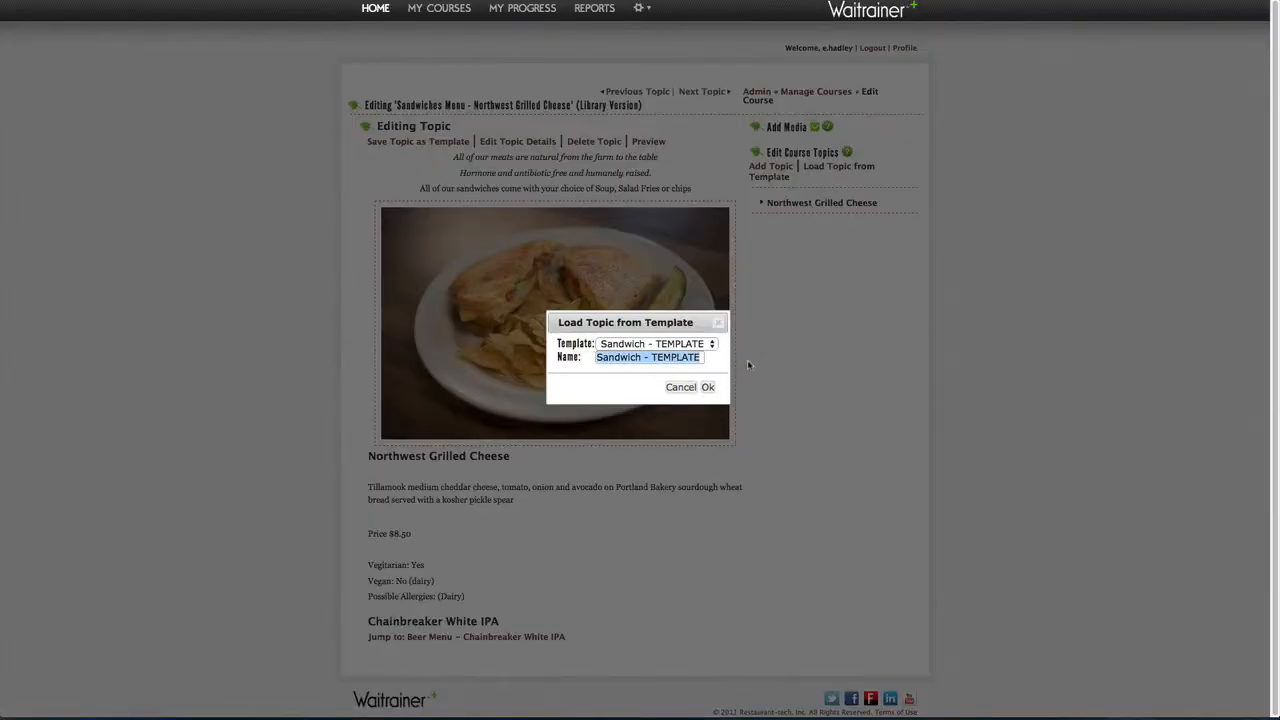
type("Pesto Cream Cheese")
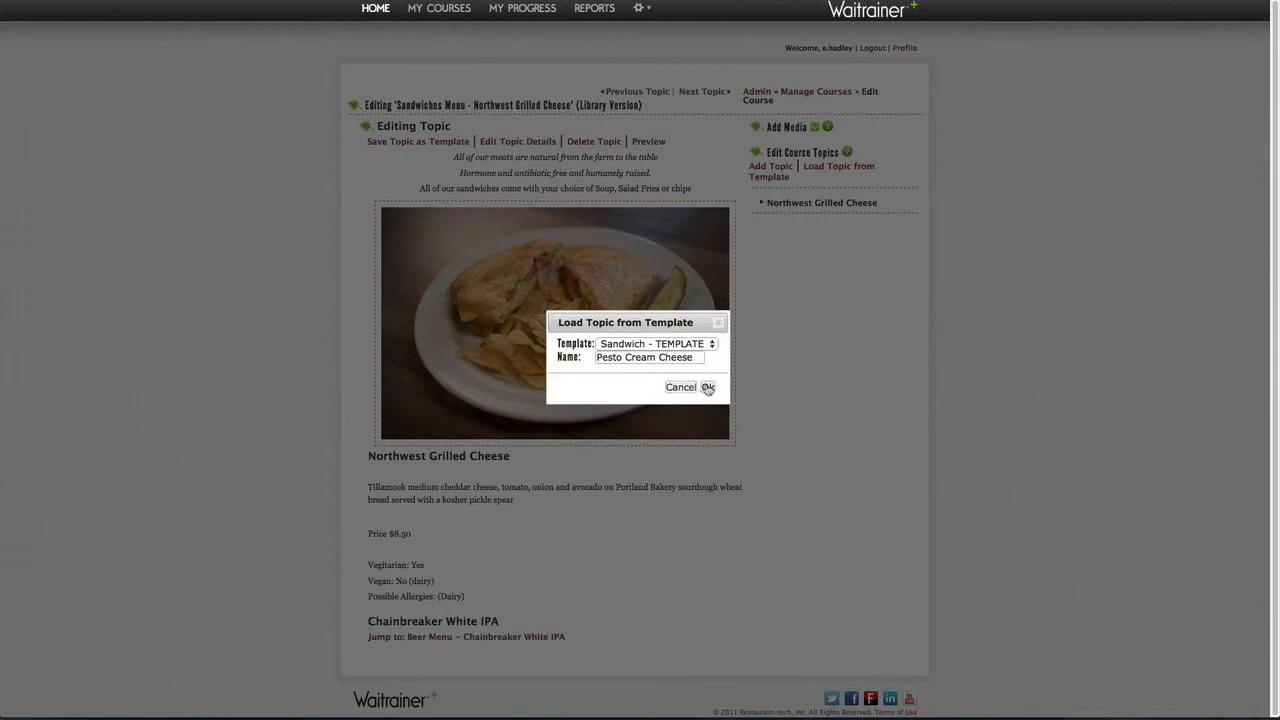
left_click(708, 387)
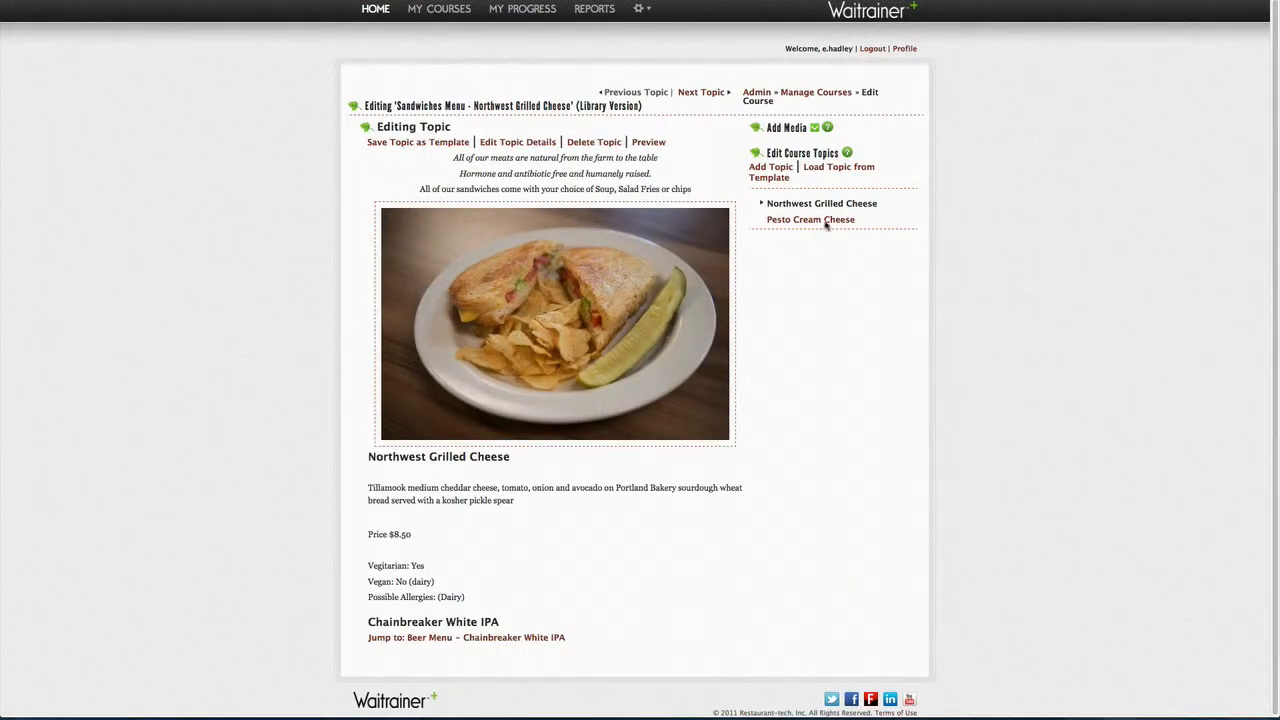
Open the Pesto Cream Cheese topic and replace its grilled cheese image with the pesto cream cheese sandwich photo.
left_click(826, 221)
left_click(718, 210)
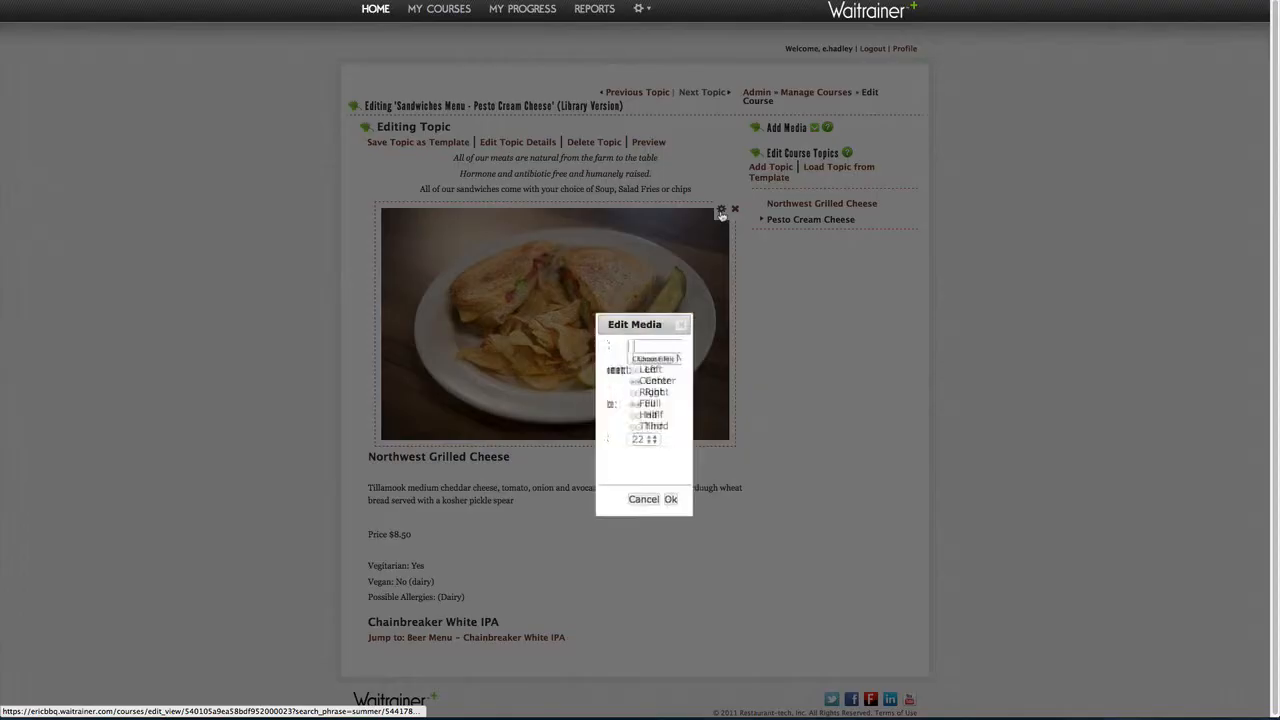
left_click(672, 358)
double_click(371, 54)
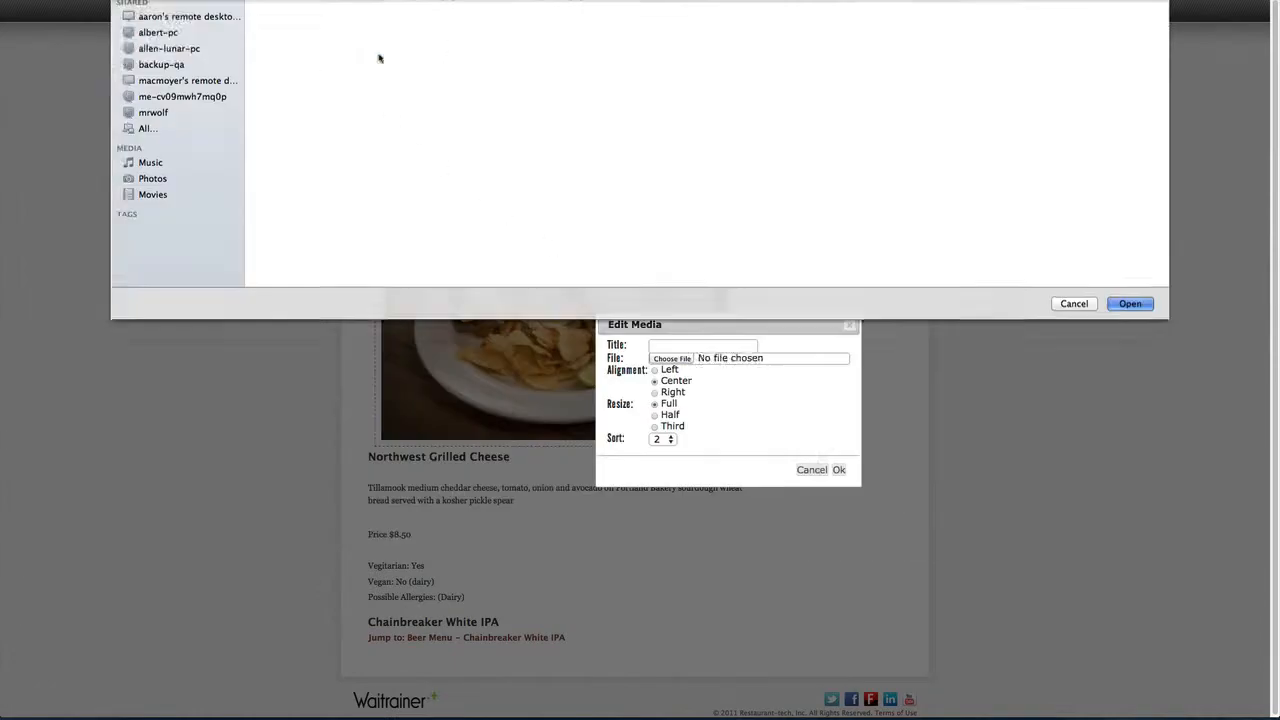
left_click(838, 470)
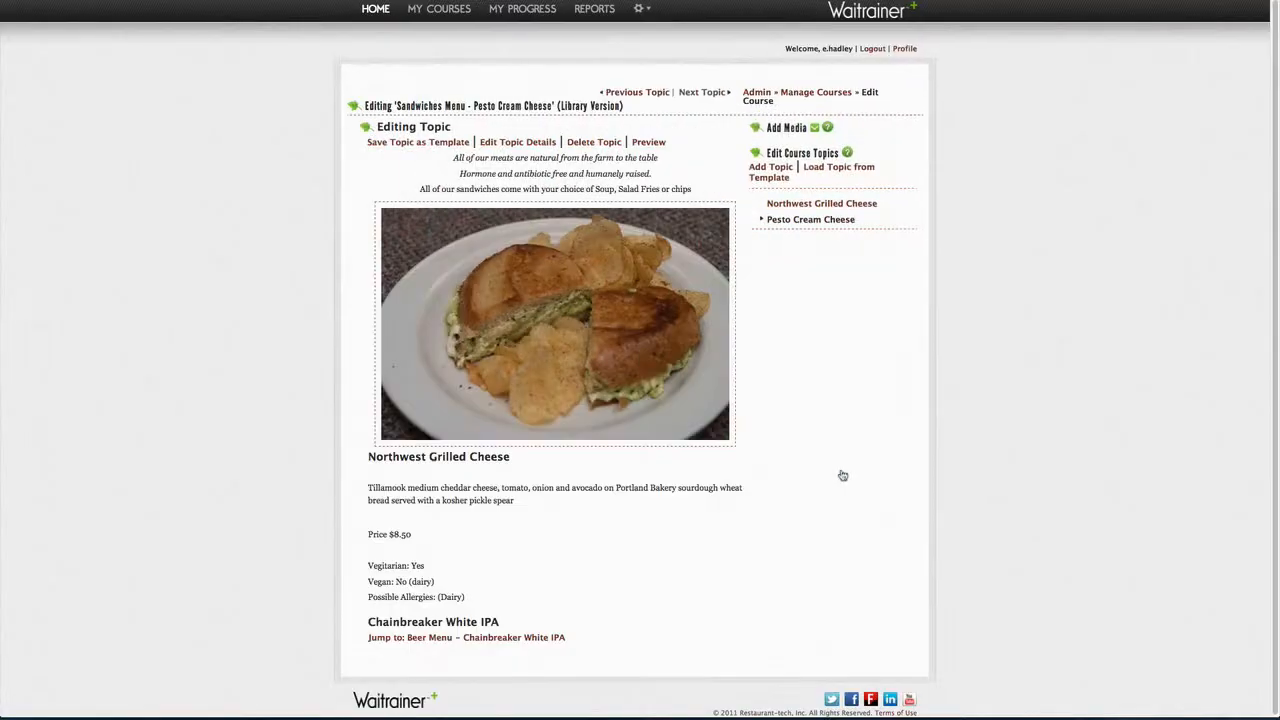
Retitle the description "Pesto Cream Cheese" with text "Organically grown garlic, basil and Oregon Filberts blended with parmesan, mozzarella and cream cheese. Then grilled to perfection.".
left_click(723, 459)
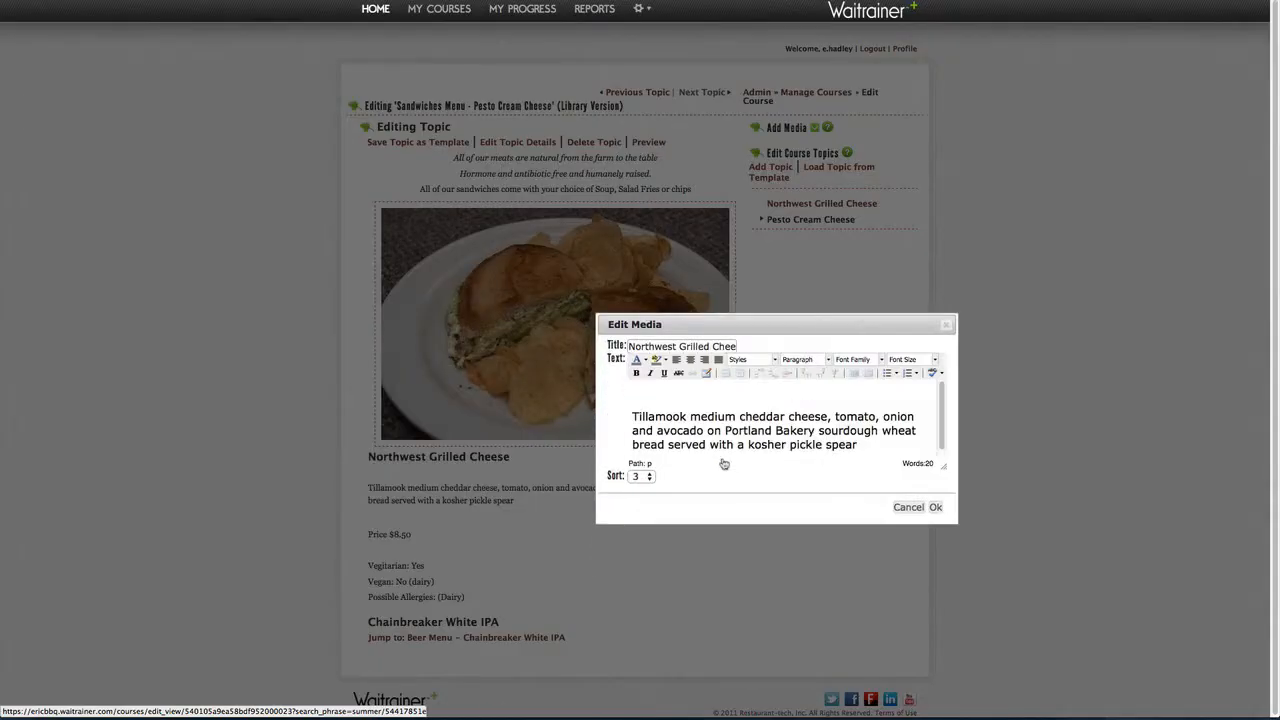
triple_click(637, 346)
type("Pesto Cream Cheese")
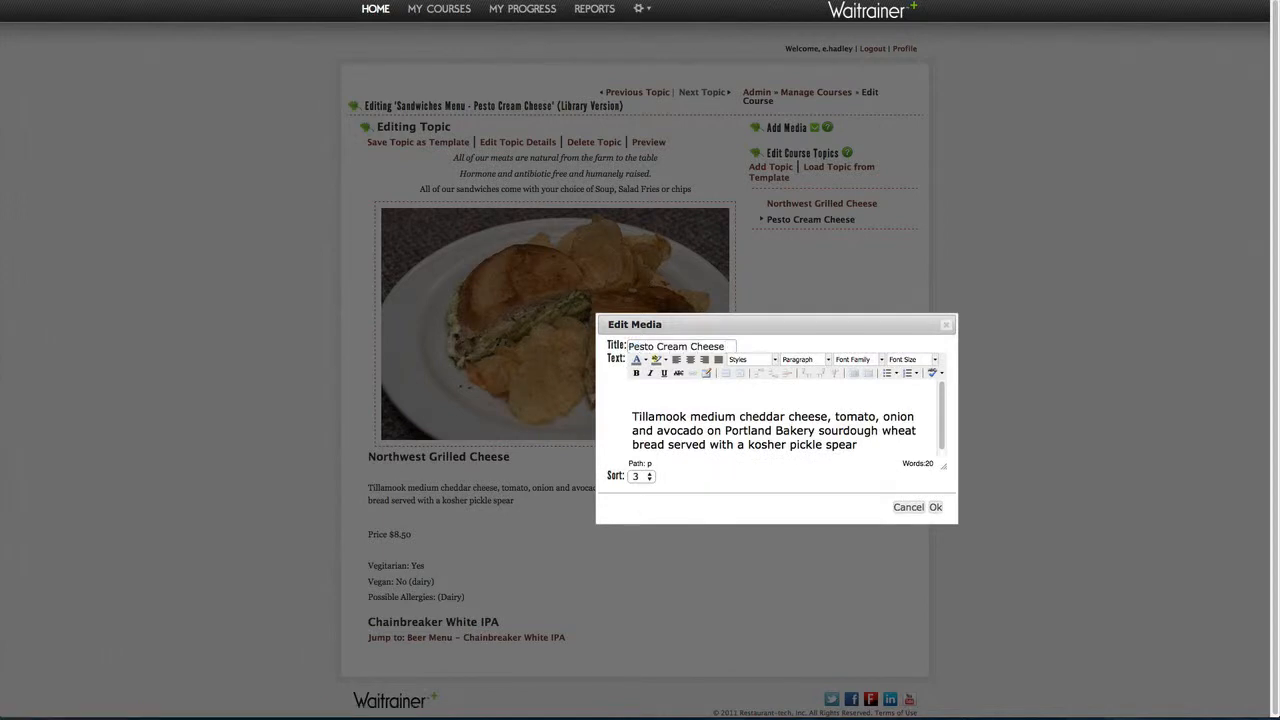
key("super+a")
type("Organically grown garlic, basil and Oregon Filberts blended with parmesan, mozzarella and cream cheese. Then grilled to perfection.")
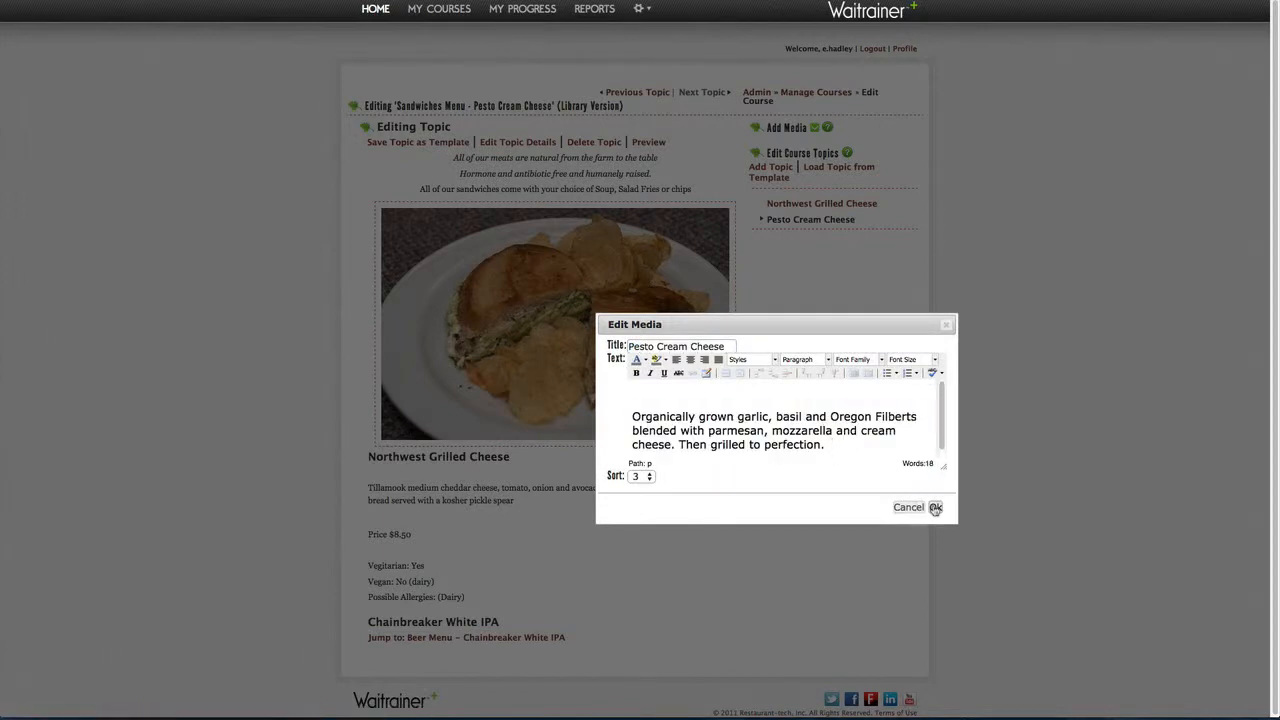
left_click(935, 508)
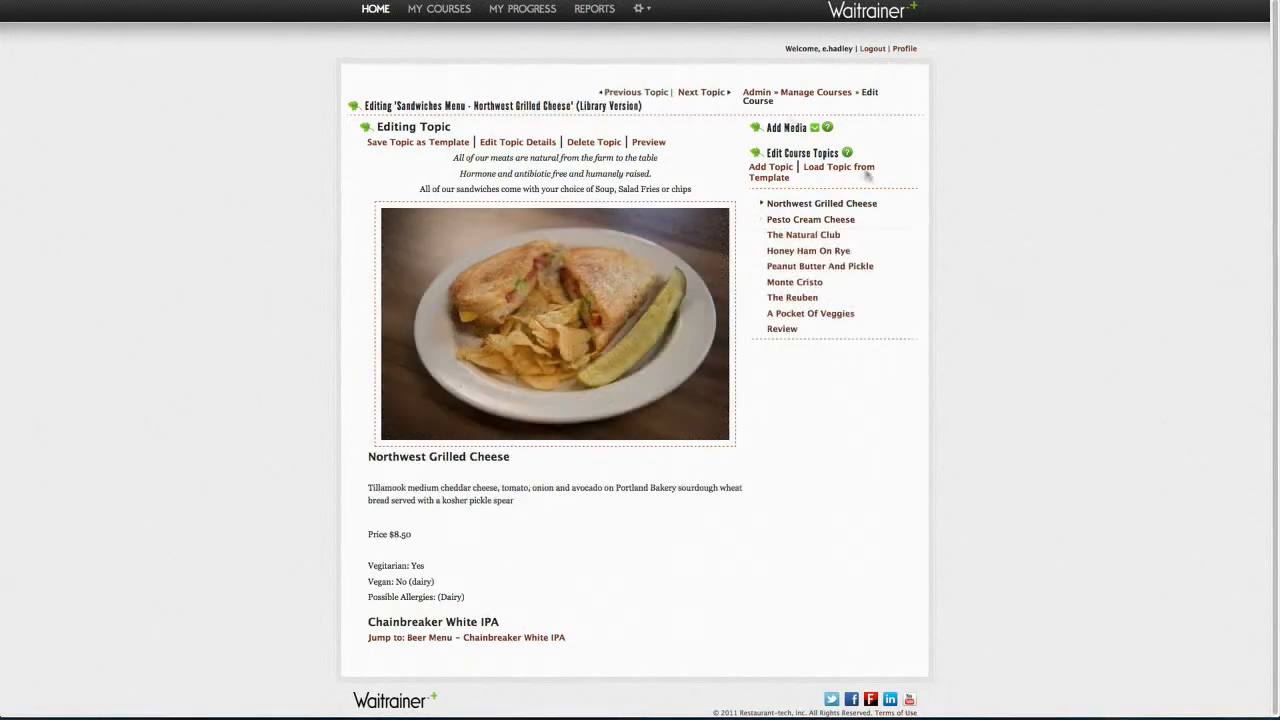
Go to the Content Library in course management and show the library courses of the Menu Training unit.
left_click(637, 12)
left_click(645, 109)
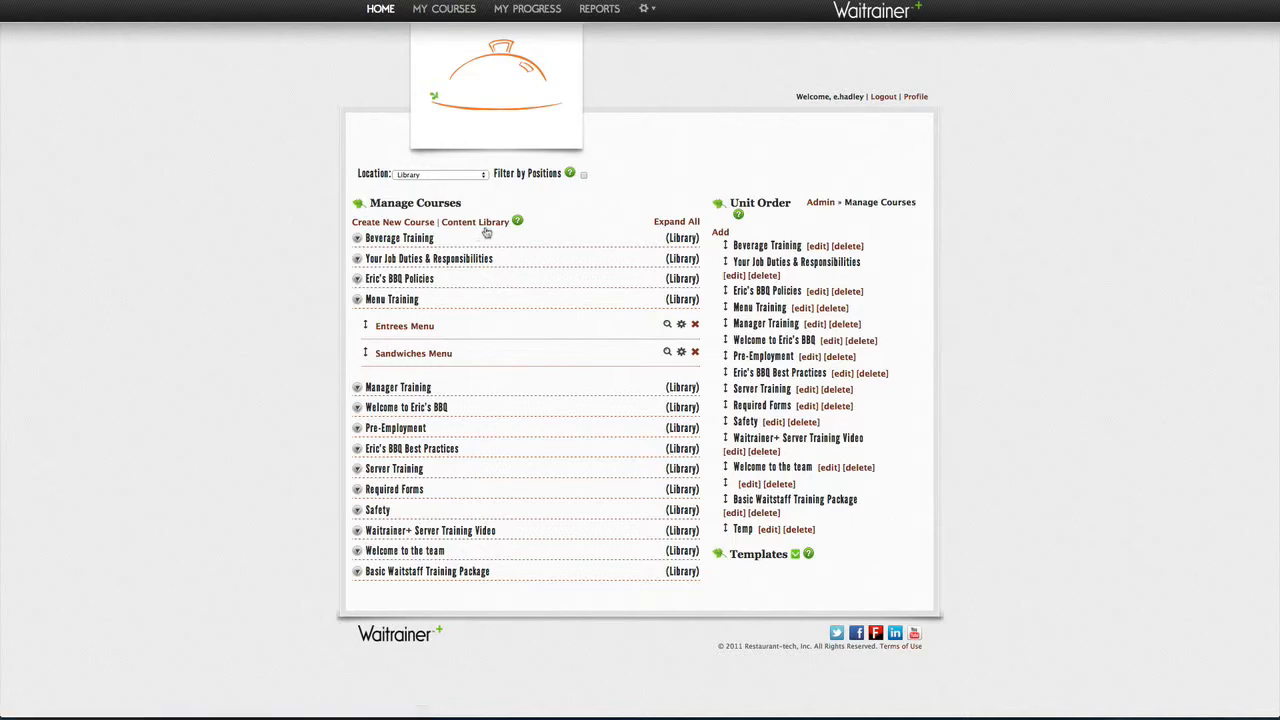
left_click(489, 228)
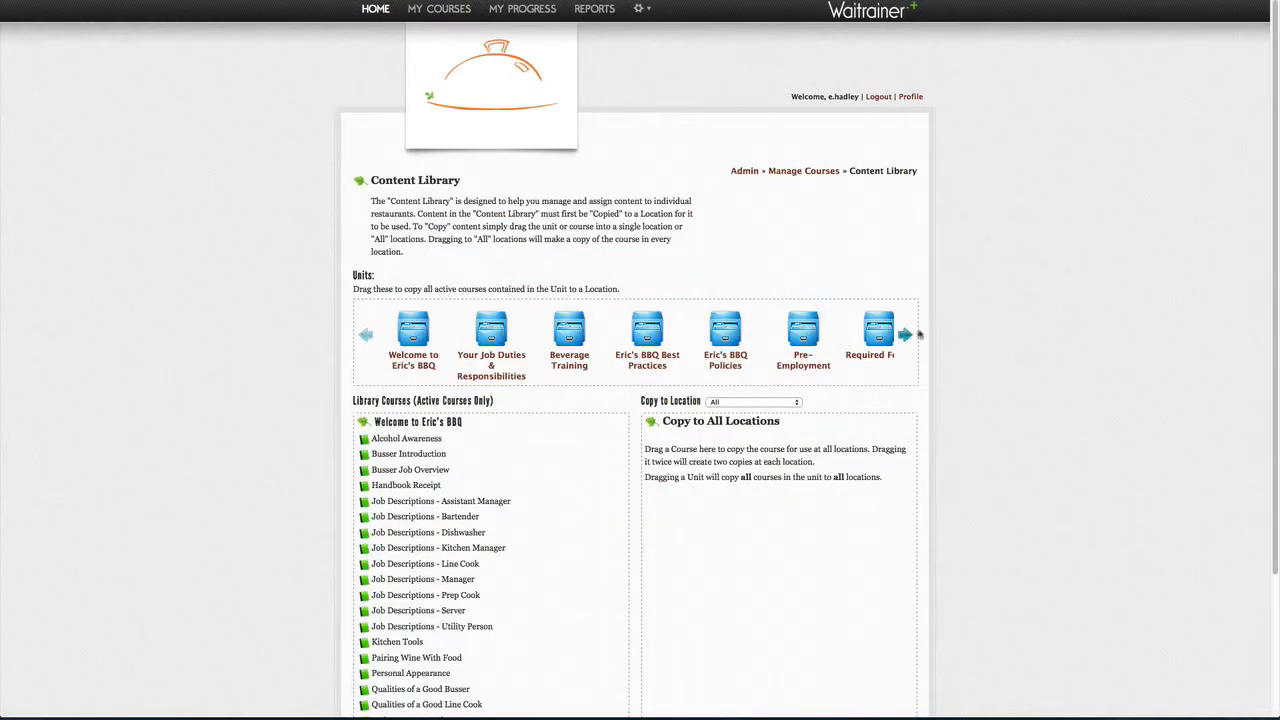
left_click(906, 336)
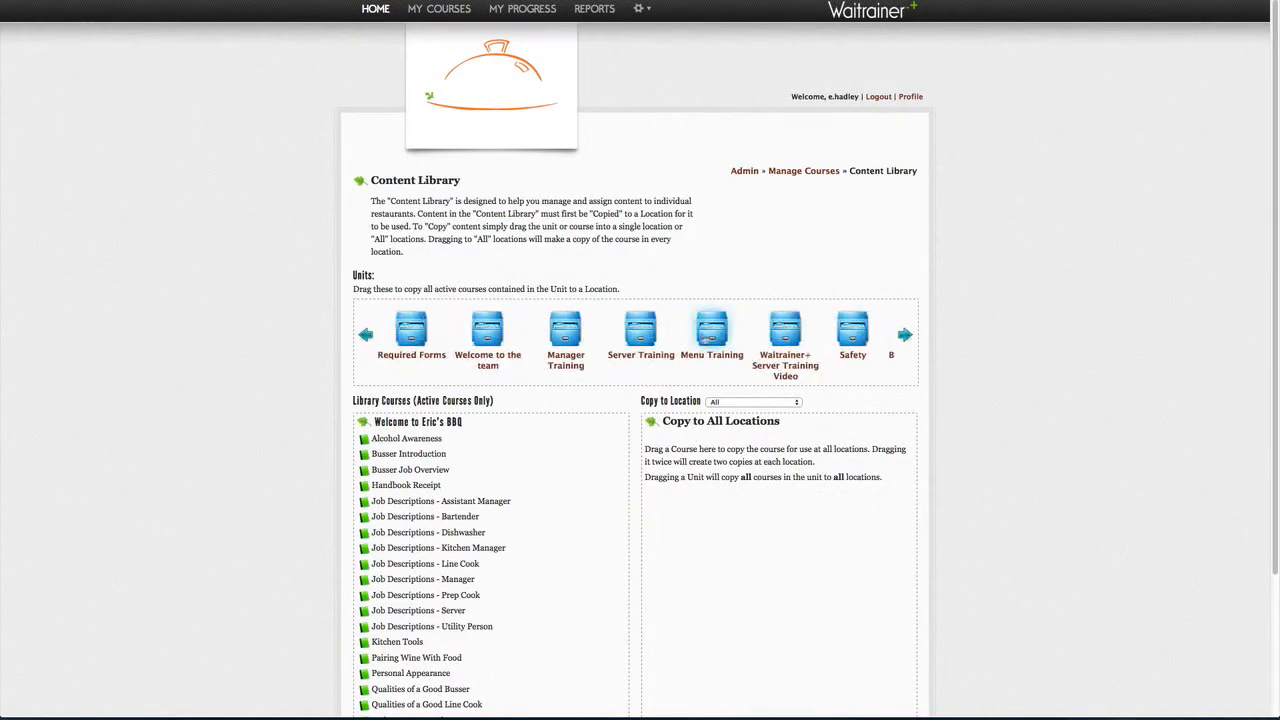
left_click(712, 338)
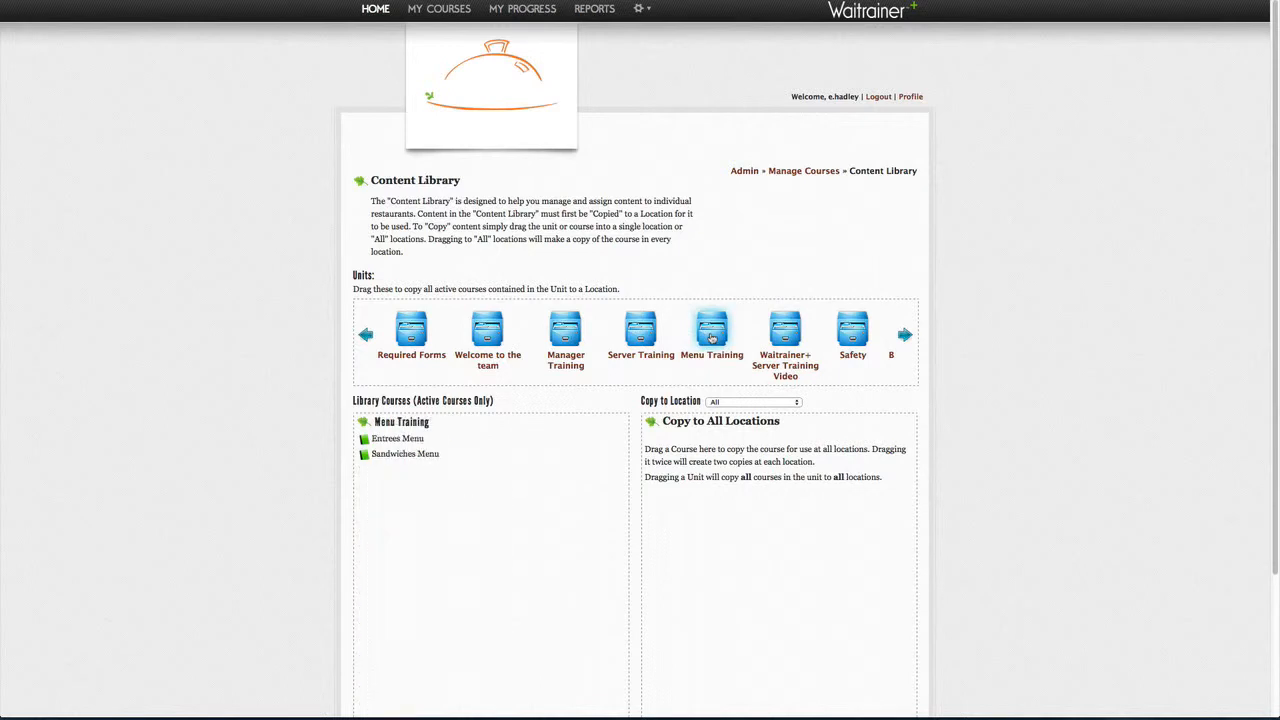
Copy the Sandwiches Menu course from the library to the "default - The Smoke Pitt" location.
left_click(796, 404)
left_click(790, 410)
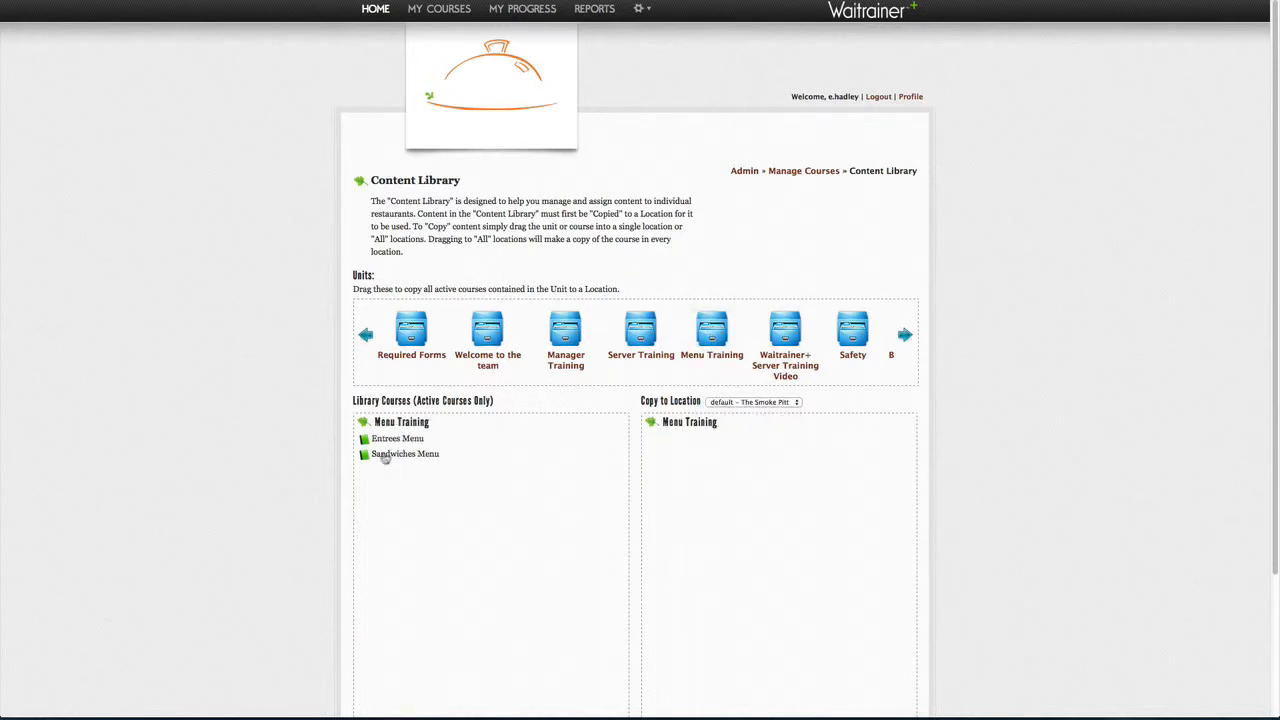
mouse_move(386, 455)
left_mouse_down()
mouse_move(495, 470)
mouse_move(766, 463)
mouse_move(757, 471)
left_mouse_up()
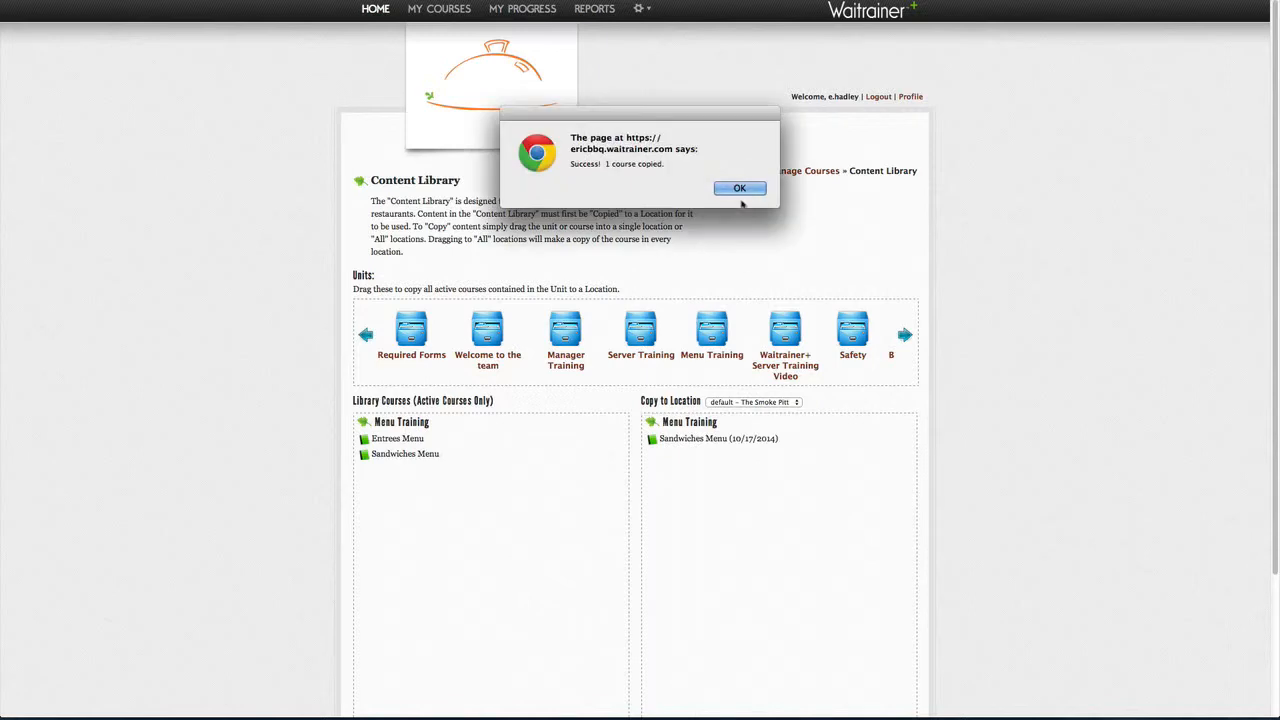
left_click(740, 189)
scroll(923, 407, "down", 3)
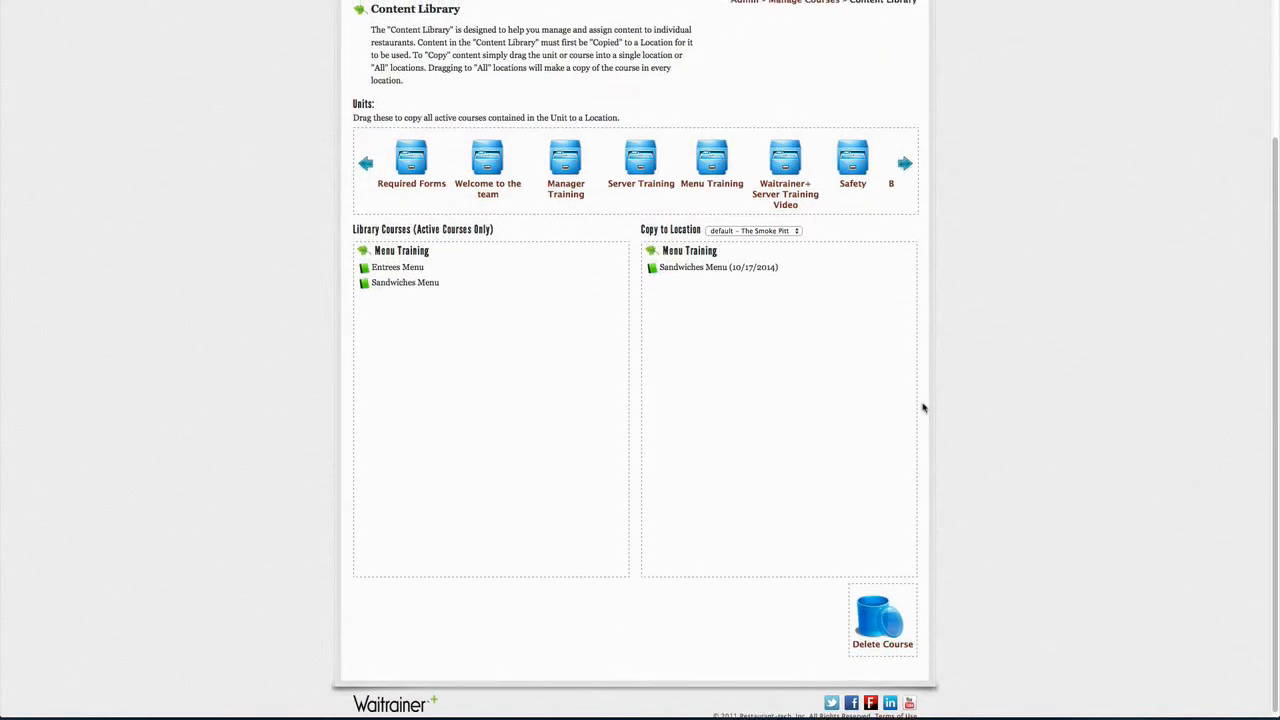